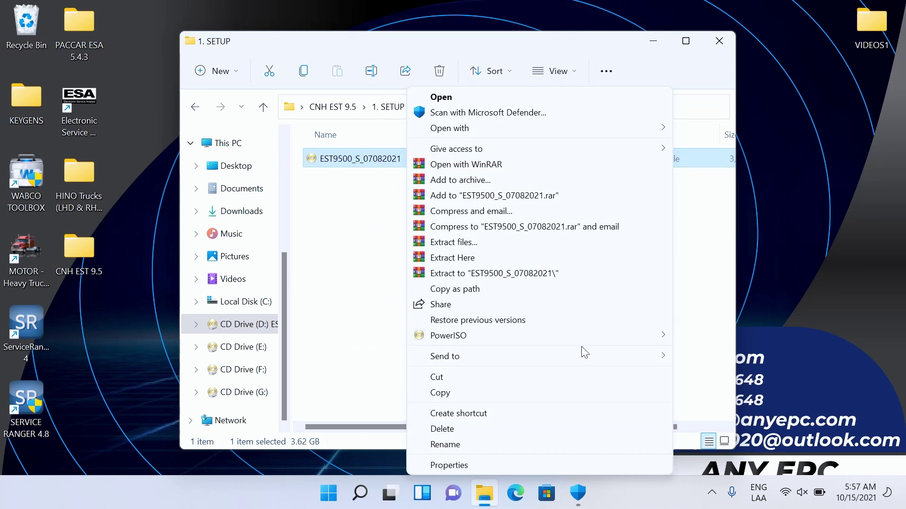
- Run the setup application from the EST9500 disc in drive D as administrator
{"action": "mouse_move", "coordinate": [606, 338]}
{"action": "mouse_move", "coordinate": [392, 425]}
{"action": "left_click", "coordinate": [422, 427]}
{"action": "left_click", "coordinate": [249, 324]}
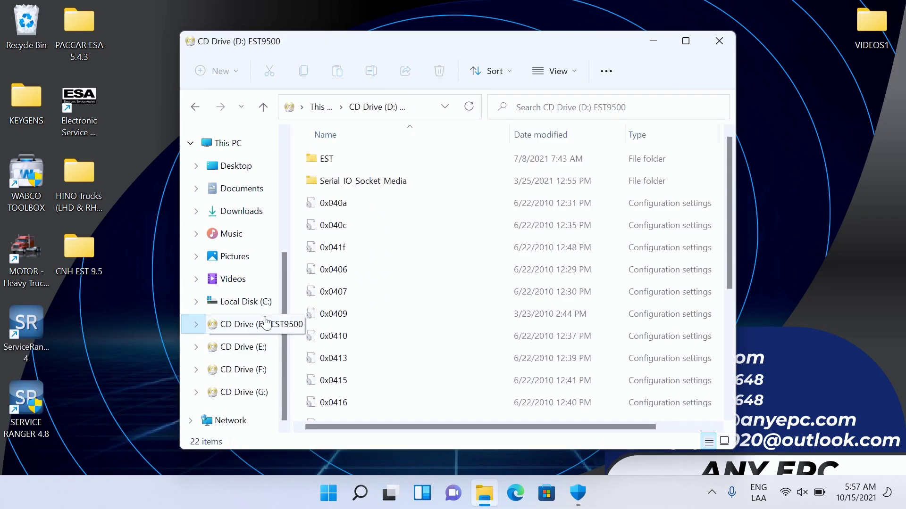
{"action": "scroll", "coordinate": [378, 303], "scroll_direction": "down", "scroll_amount": 5}
{"action": "left_click", "coordinate": [349, 390]}
{"action": "right_click", "coordinate": [349, 390]}
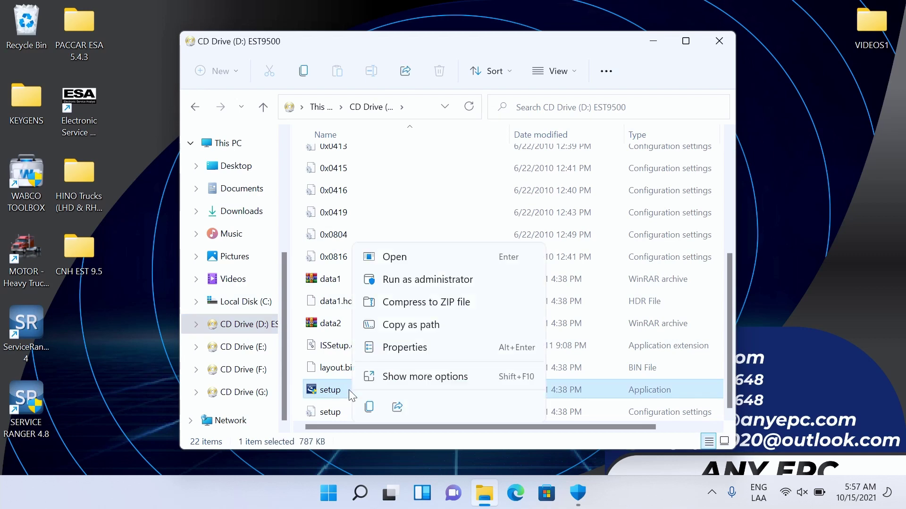
{"action": "left_click", "coordinate": [411, 280]}
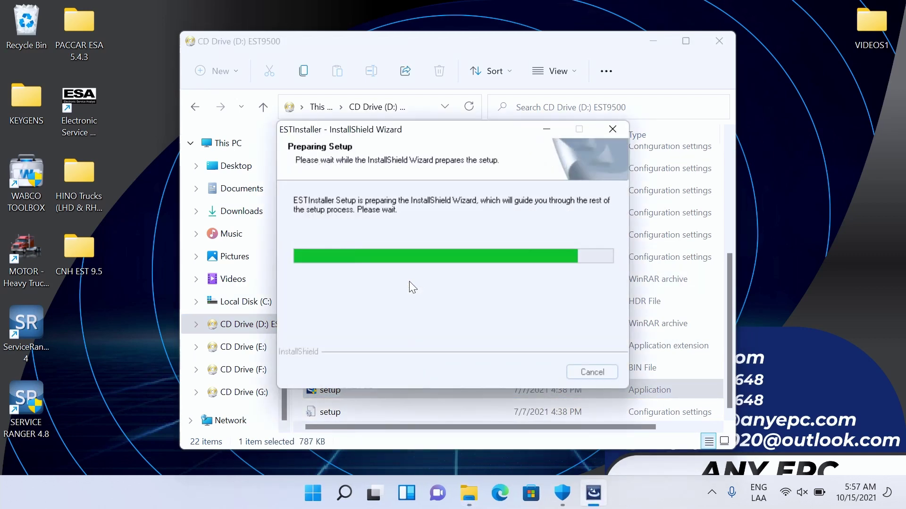
- Proceed with the ESTInstaller wizard, but cancel the dealer portal user authentication and close the installer
{"action": "left_click", "coordinate": [531, 372]}
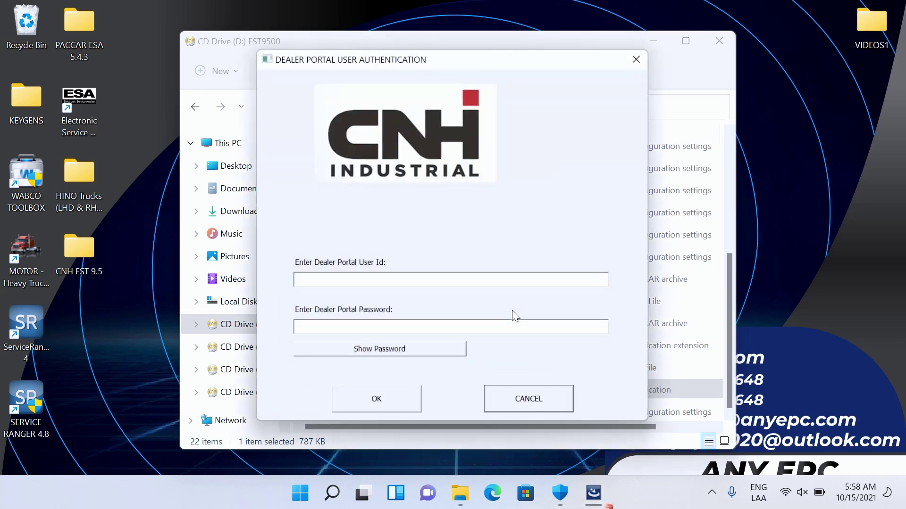
{"action": "left_click", "coordinate": [531, 400]}
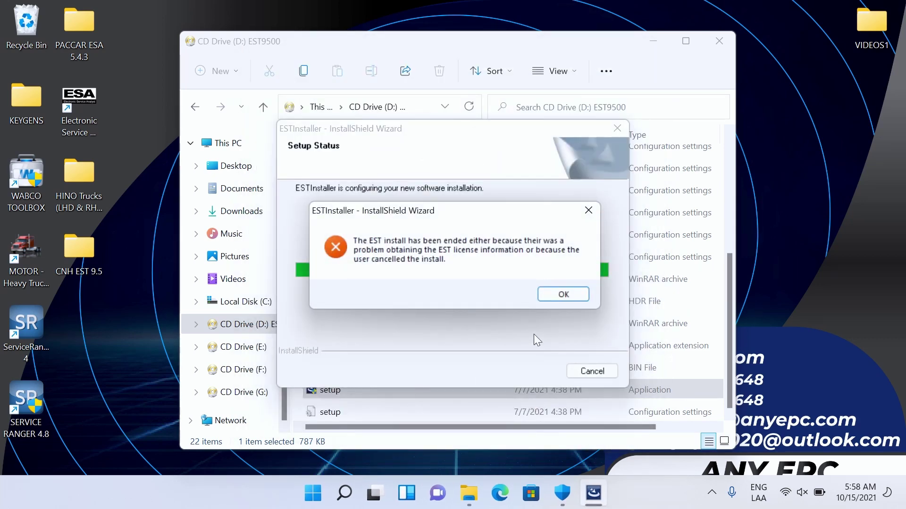
{"action": "left_click", "coordinate": [551, 291]}
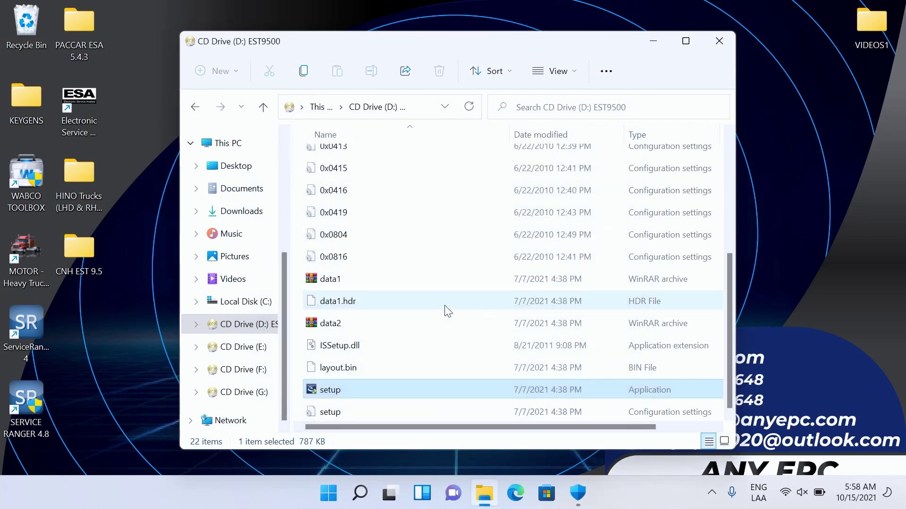
- Run cnha95 from the 2. CNH folder as administrator and place its window clear of the folder window
{"action": "left_click", "coordinate": [195, 106]}
{"action": "left_click", "coordinate": [195, 106]}
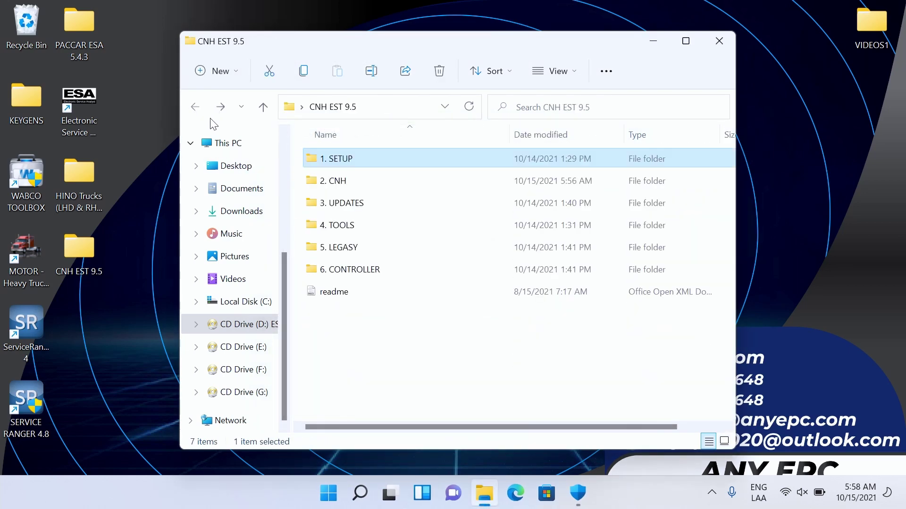
{"action": "left_click", "coordinate": [351, 180]}
{"action": "double_click", "coordinate": [350, 180]}
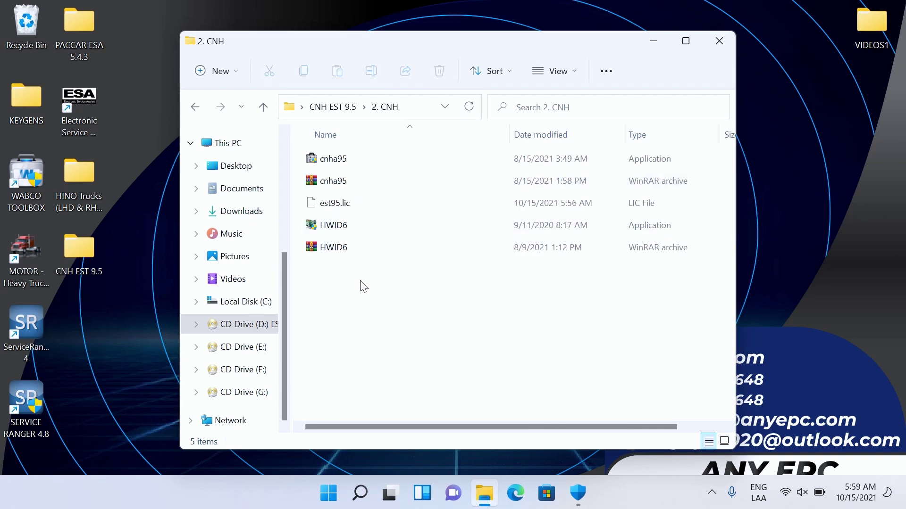
{"action": "left_click", "coordinate": [337, 166]}
{"action": "right_click", "coordinate": [336, 166]}
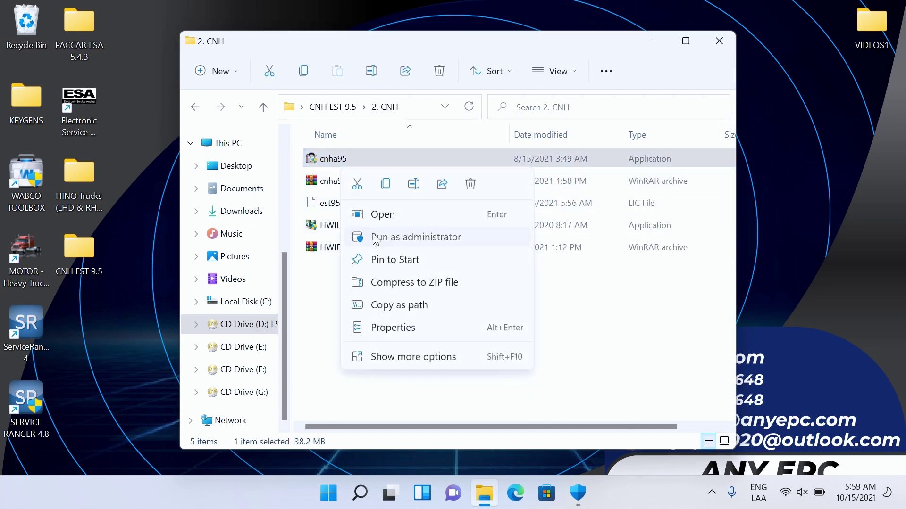
{"action": "left_click", "coordinate": [376, 238]}
{"action": "left_click_drag", "start_coordinate": [196, 70], "coordinate": [144, 21]}
{"action": "left_click_drag", "start_coordinate": [475, 44], "coordinate": [551, 42]}
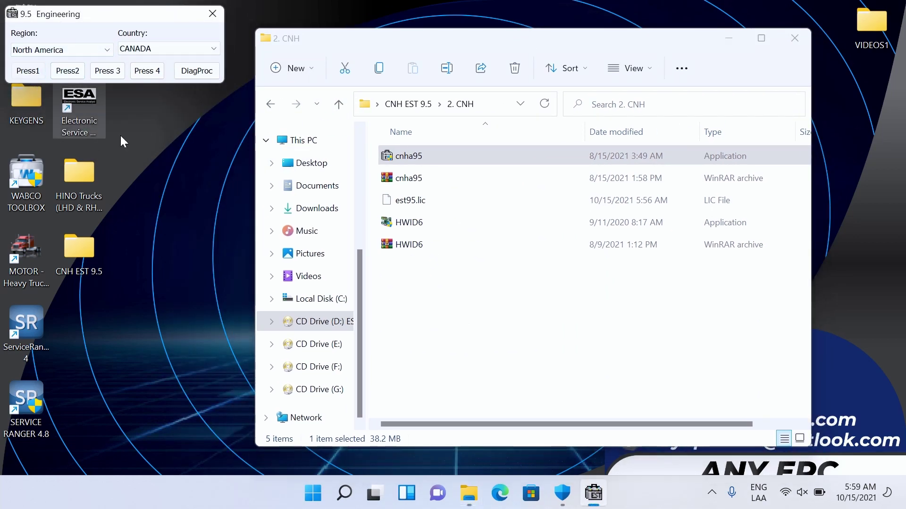
- Run the Press1 and Press2 actions of the 9.5 Engineering tool and start installing the Electronic Service Tool Base Software
{"action": "key", "text": "Return"}
{"action": "left_click", "coordinate": [545, 266]}
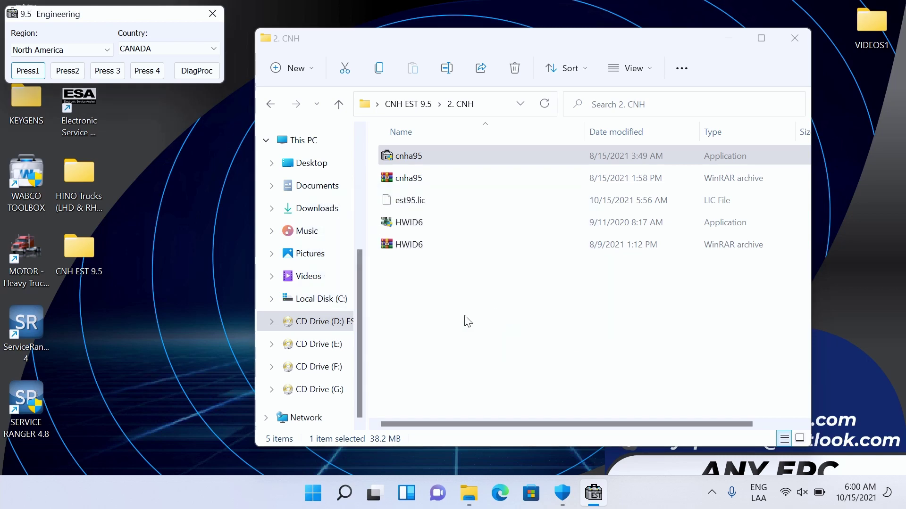
{"action": "left_click", "coordinate": [67, 71]}
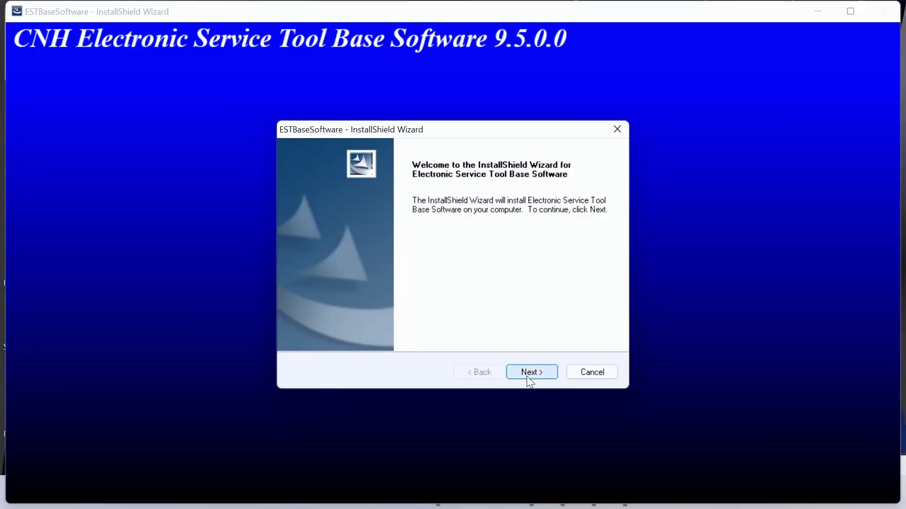
{"action": "left_click", "coordinate": [530, 373]}
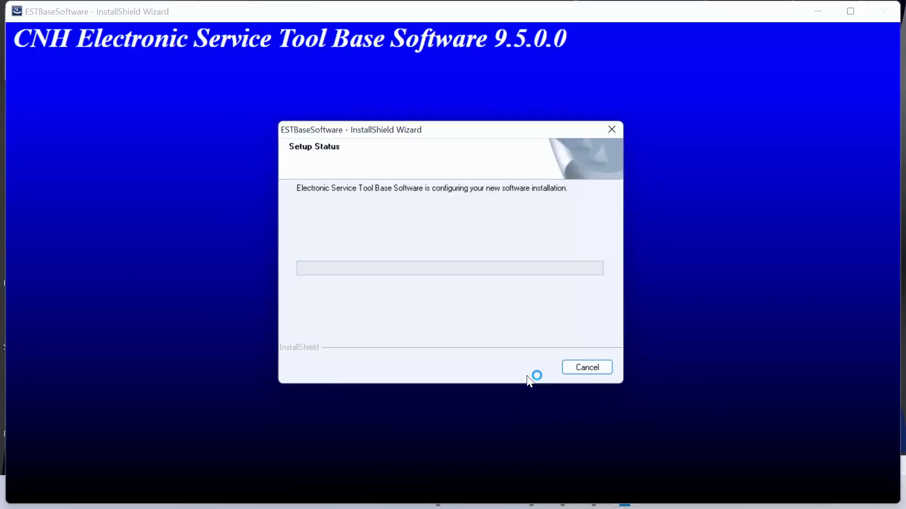
- Bring the 9.5 Engineering tool to the front during the installation and run its Press 3 action, accepting the confirmation
{"action": "key", "text": "super"}
{"action": "left_click", "coordinate": [567, 501]}
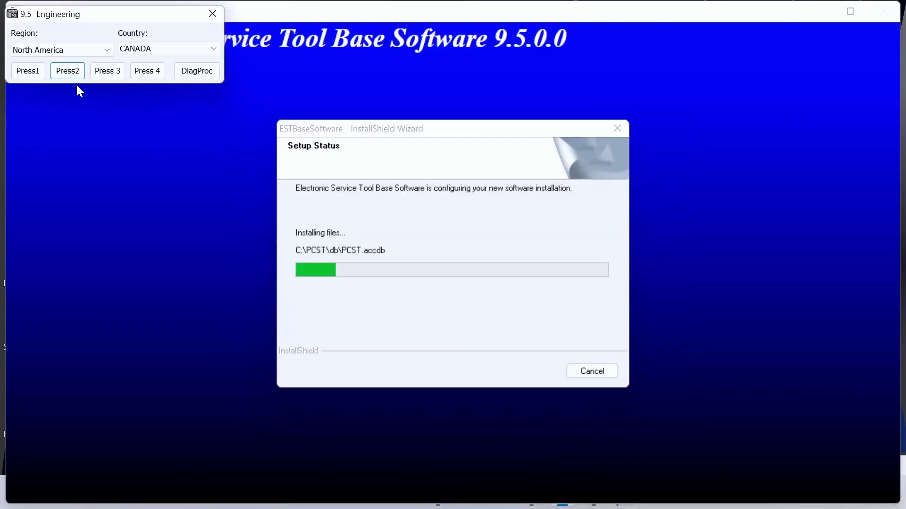
{"action": "left_click", "coordinate": [108, 71]}
{"action": "left_click", "coordinate": [543, 270]}
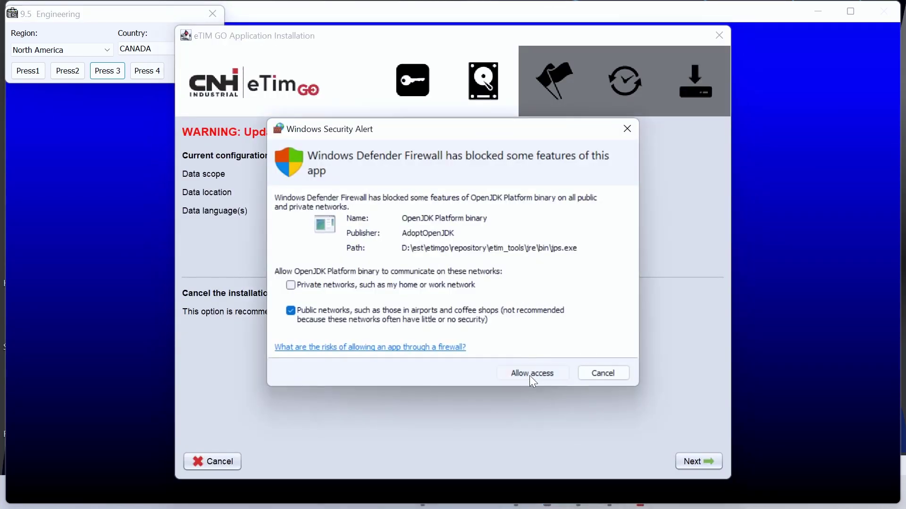
- Allow the OpenJDK Platform binary through the firewall on public networks and choose a full reinstallation of eTIM GO
{"action": "left_click", "coordinate": [516, 359]}
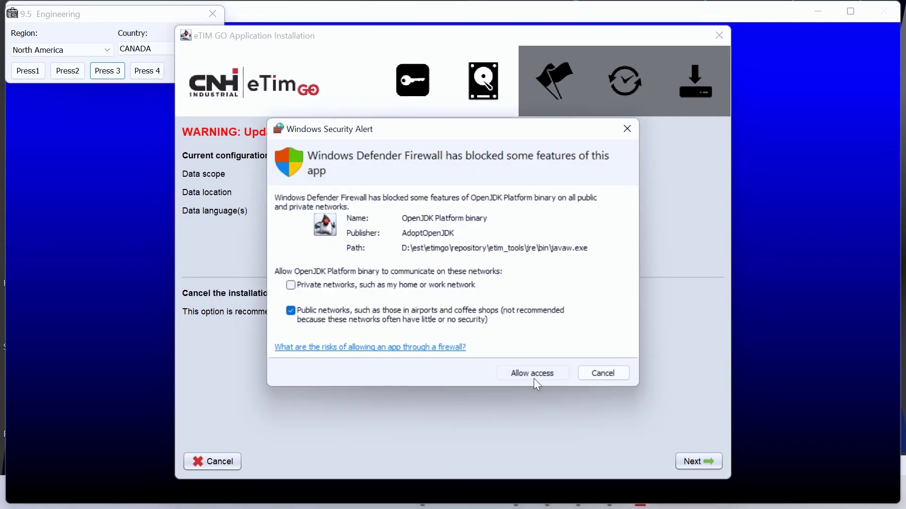
{"action": "left_click", "coordinate": [534, 378]}
{"action": "left_click", "coordinate": [337, 258]}
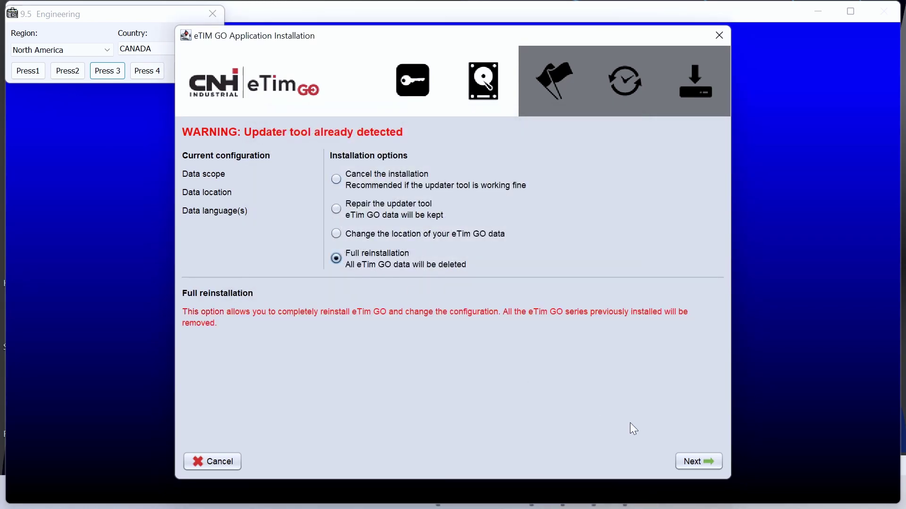
{"action": "left_click", "coordinate": [696, 460]}
- Install eTIM GO with only the EST Update tool, keeping the weekly update schedule
{"action": "left_click", "coordinate": [590, 210]}
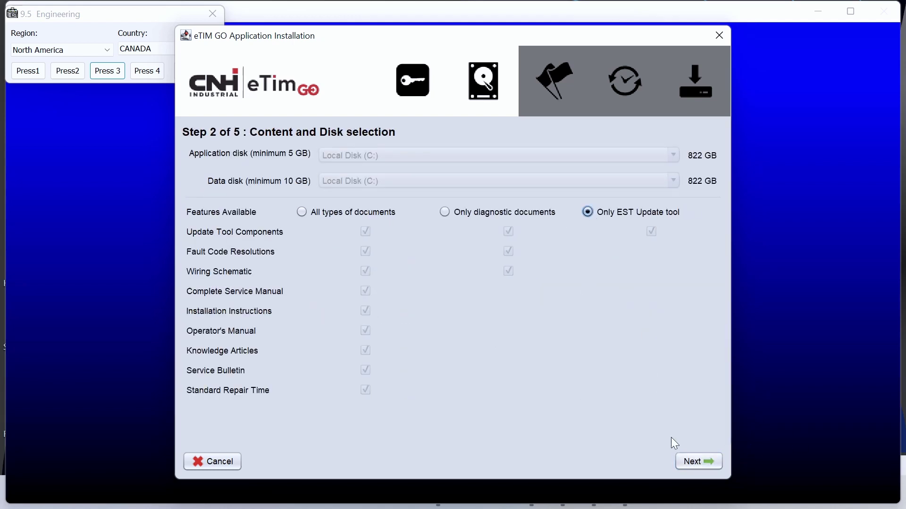
{"action": "left_click", "coordinate": [699, 463]}
{"action": "left_click", "coordinate": [682, 464]}
{"action": "left_click", "coordinate": [682, 463]}
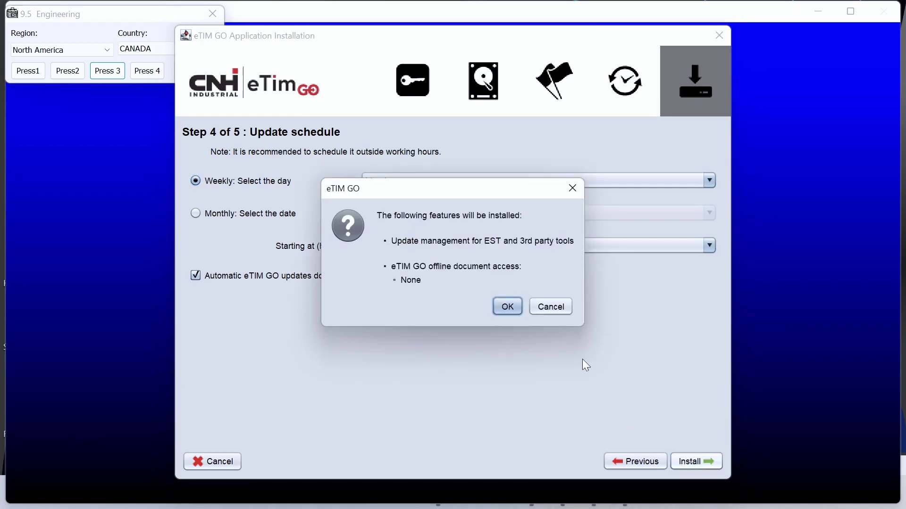
{"action": "left_click", "coordinate": [508, 307]}
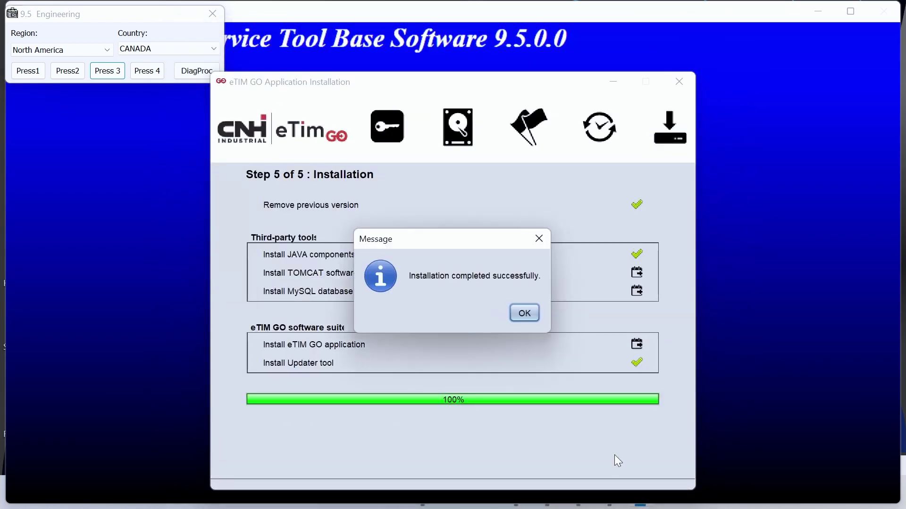
{"action": "left_click", "coordinate": [524, 313]}
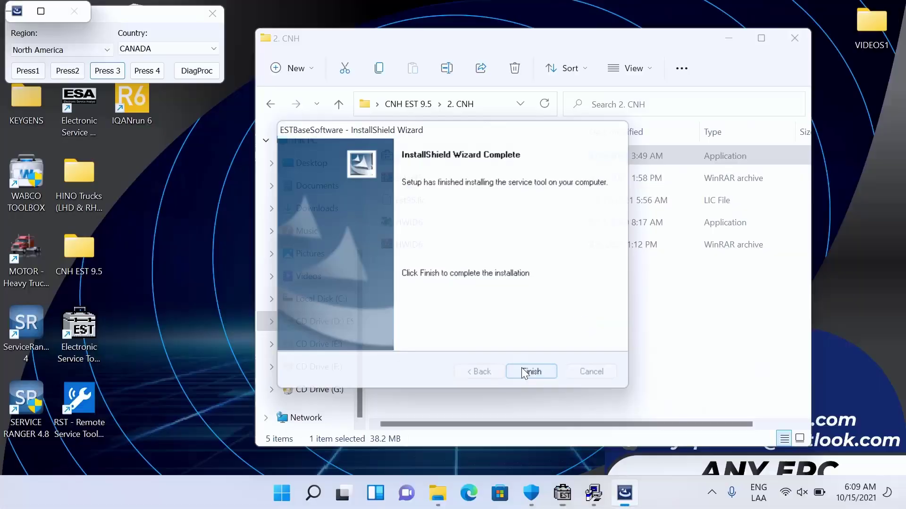
- Finish the base software installation and dismiss the Adobe Reader notice in the Electronic Service Tool Installation Menu
{"action": "left_click", "coordinate": [522, 368]}
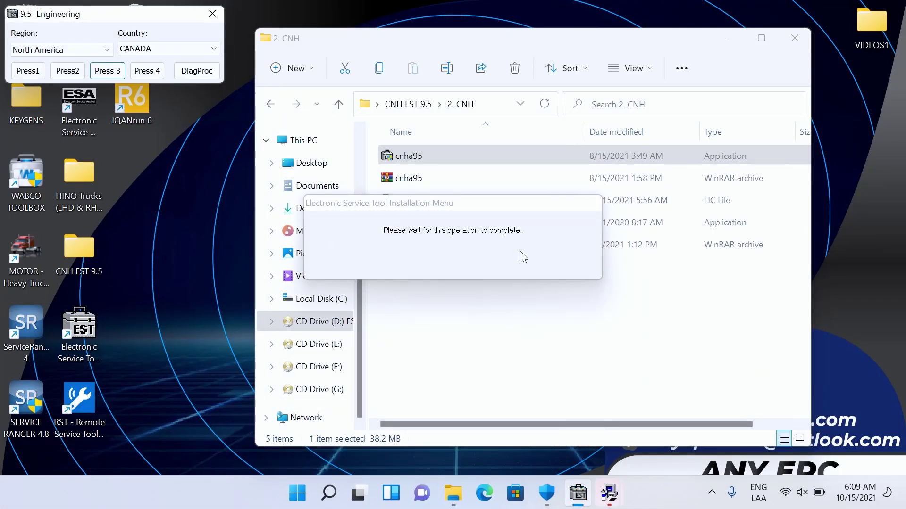
{"action": "left_click", "coordinate": [613, 495]}
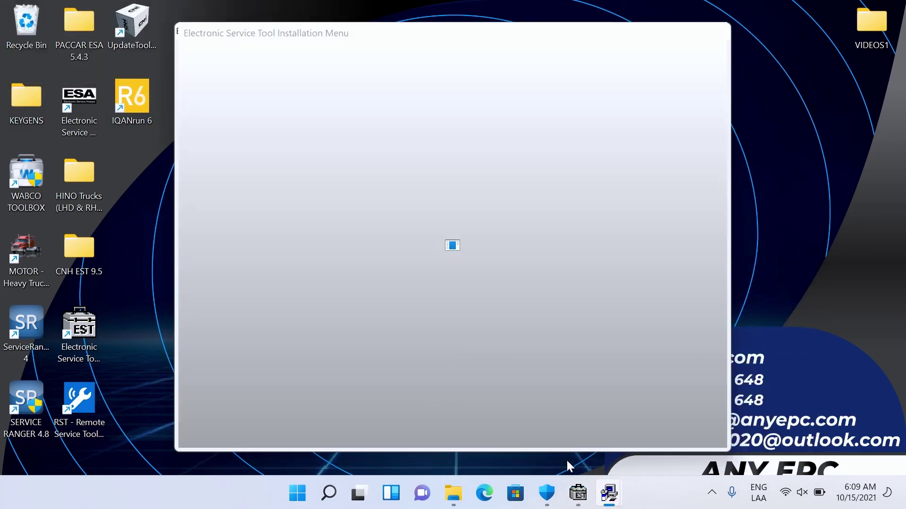
{"action": "left_click", "coordinate": [566, 461]}
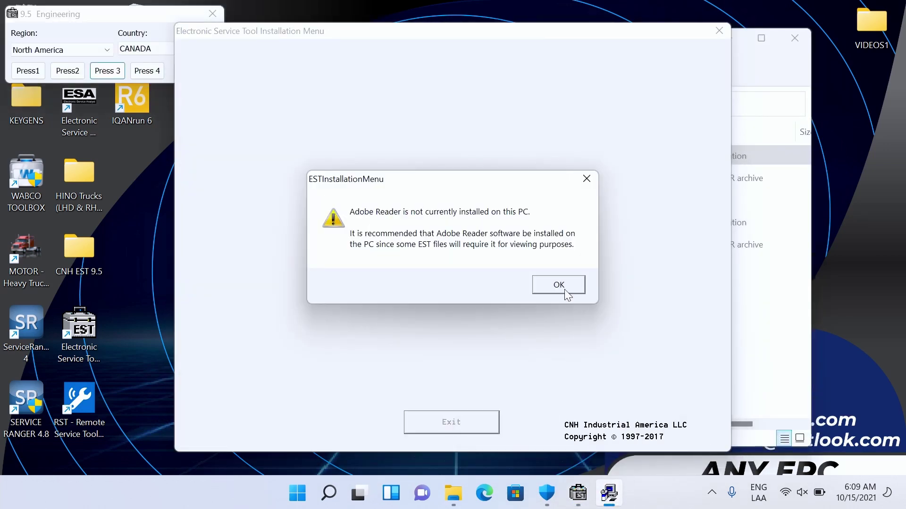
{"action": "left_click", "coordinate": [560, 286]}
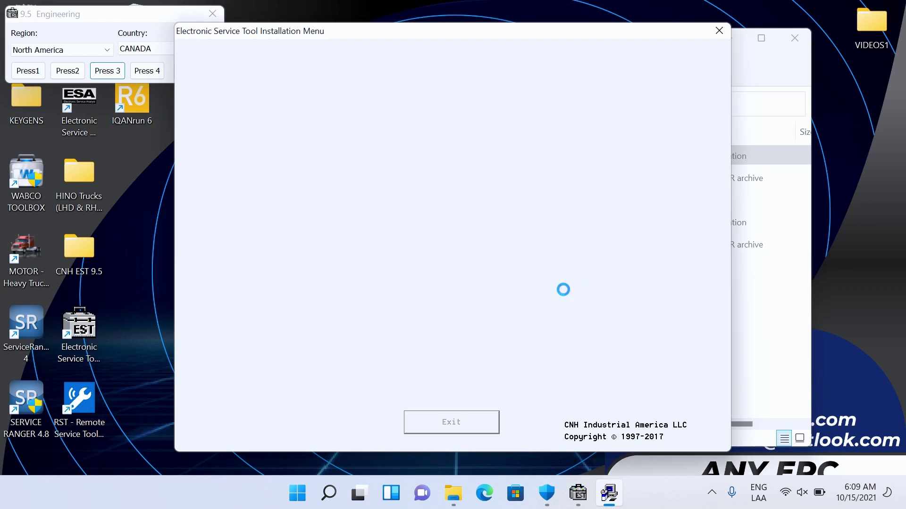
{"action": "left_click", "coordinate": [565, 311]}
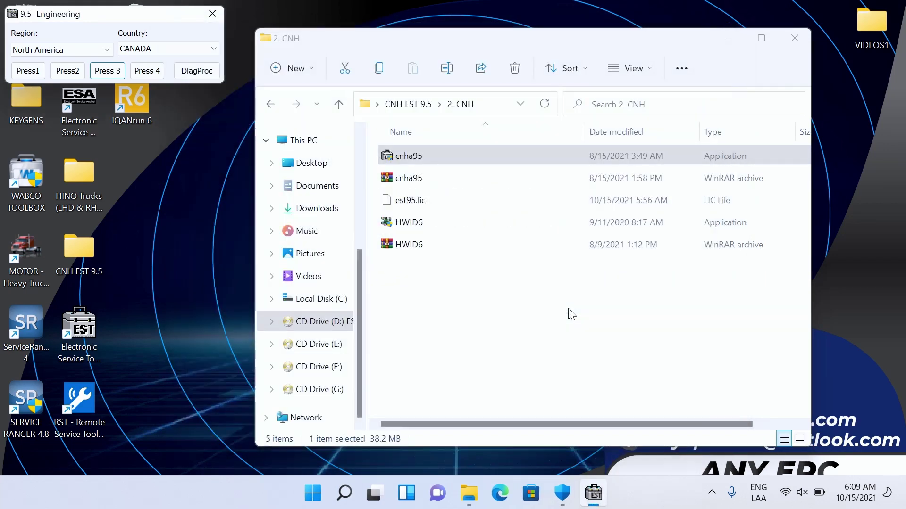
- Run the Press 4 action of the 9.5 Engineering tool and accept its confirmation
{"action": "left_click", "coordinate": [150, 72]}
{"action": "left_click", "coordinate": [531, 262]}
- Install CNH EST 9.5.0.0 Update 1 by running EST9500Up1 from the 3. UPDATES folder as administrator
{"action": "left_click", "coordinate": [270, 105]}
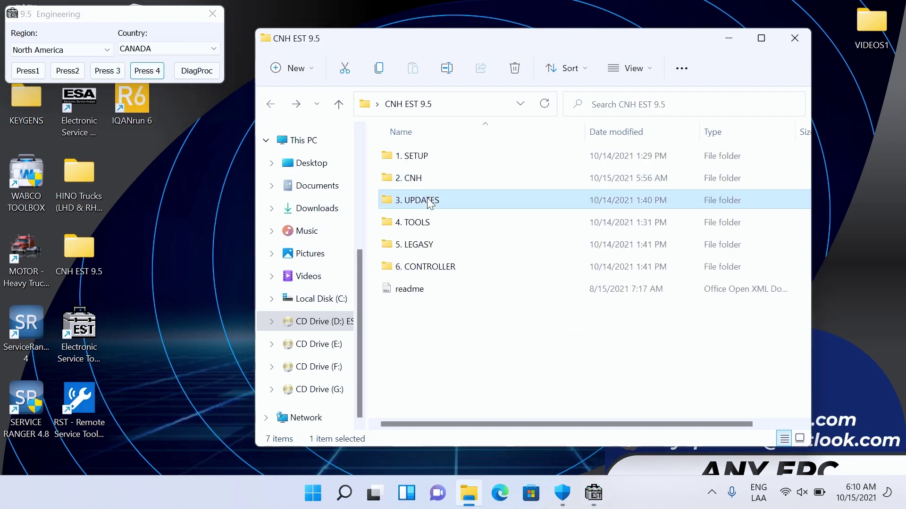
{"action": "double_click", "coordinate": [423, 200]}
{"action": "right_click", "coordinate": [430, 158]}
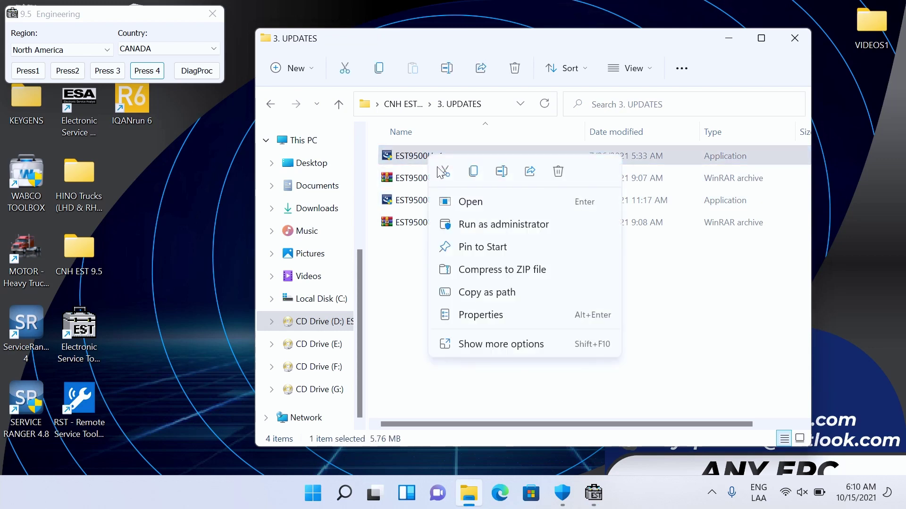
{"action": "left_click", "coordinate": [487, 230]}
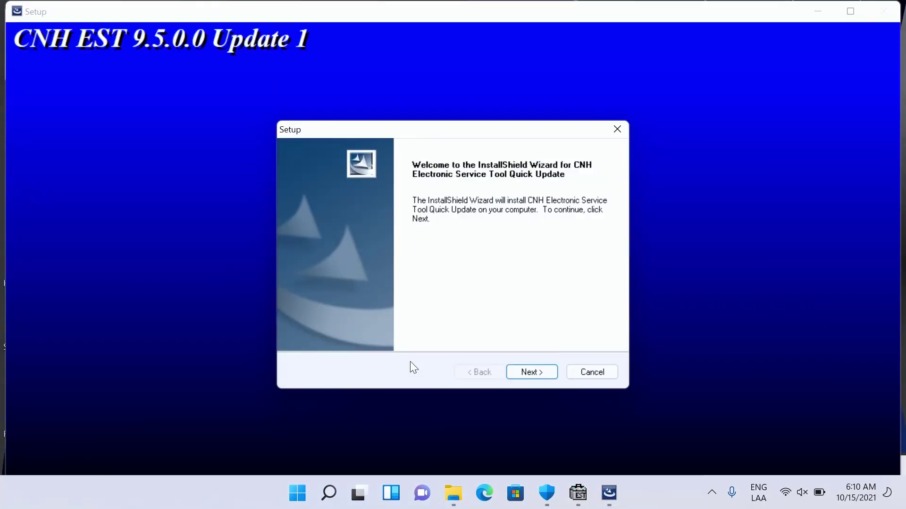
{"action": "left_click", "coordinate": [541, 370]}
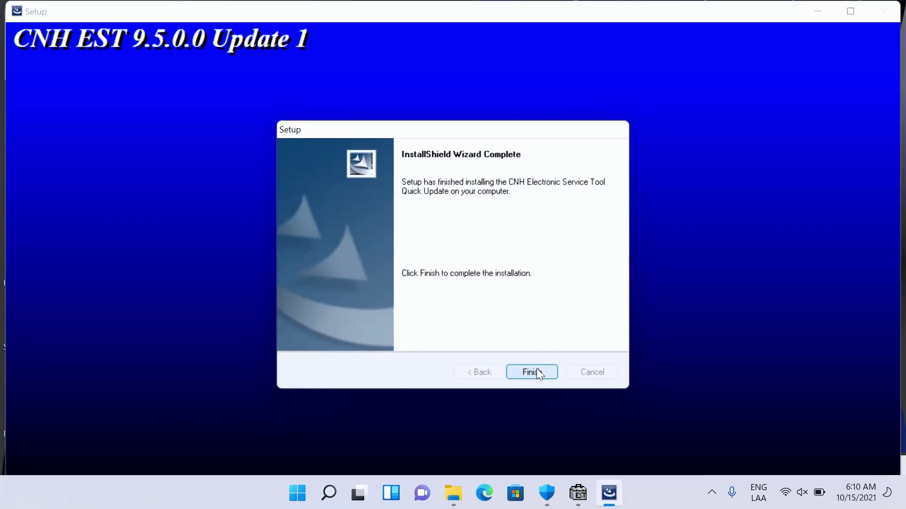
{"action": "left_click", "coordinate": [537, 372]}
- Install CNH EST 9.5.0.0 Update 2 by running EST9500Up2 as administrator
{"action": "left_click", "coordinate": [429, 204]}
{"action": "right_click", "coordinate": [430, 204]}
{"action": "left_click", "coordinate": [476, 273]}
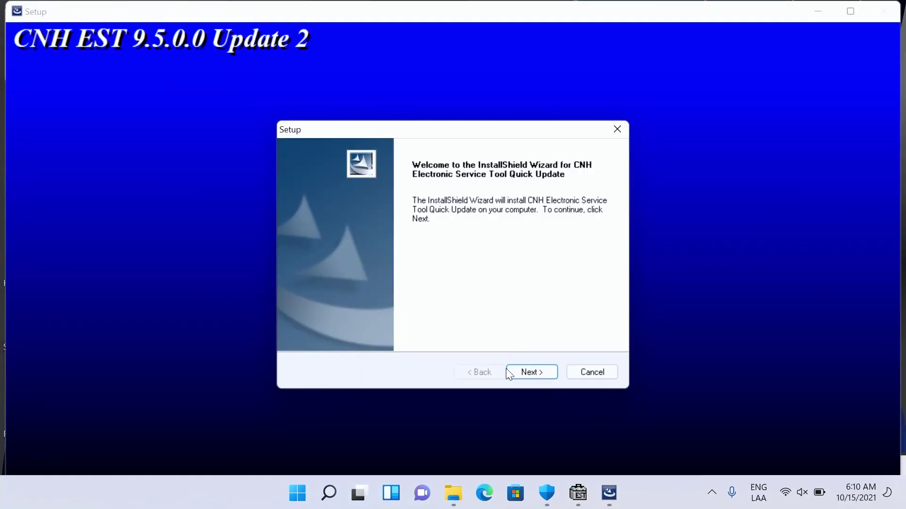
{"action": "left_click", "coordinate": [528, 371]}
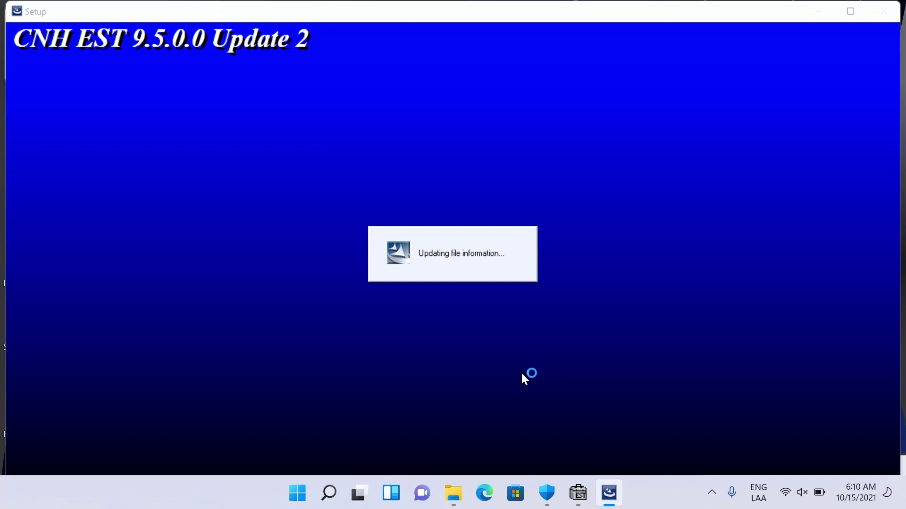
{"action": "left_click", "coordinate": [526, 376]}
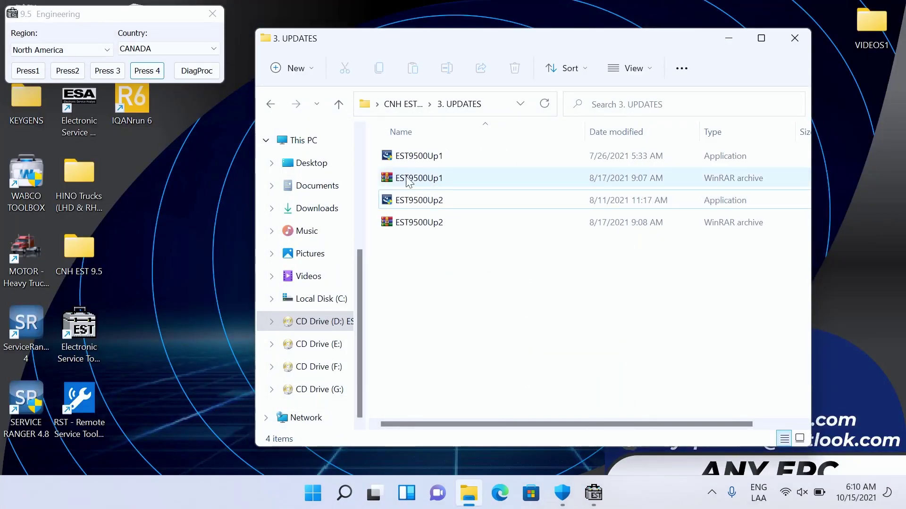
- Install EASy into c:\PCST\Eltrac by running setup from 4. TOOLS > EASY > FIRST > 16.1.1.0 as administrator
{"action": "left_click", "coordinate": [270, 104]}
{"action": "double_click", "coordinate": [426, 224]}
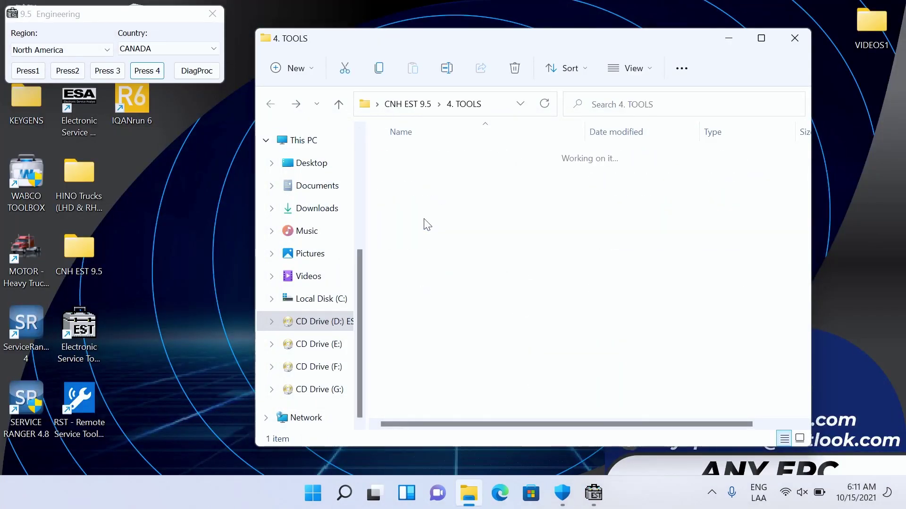
{"action": "double_click", "coordinate": [411, 161]}
{"action": "left_click", "coordinate": [412, 165]}
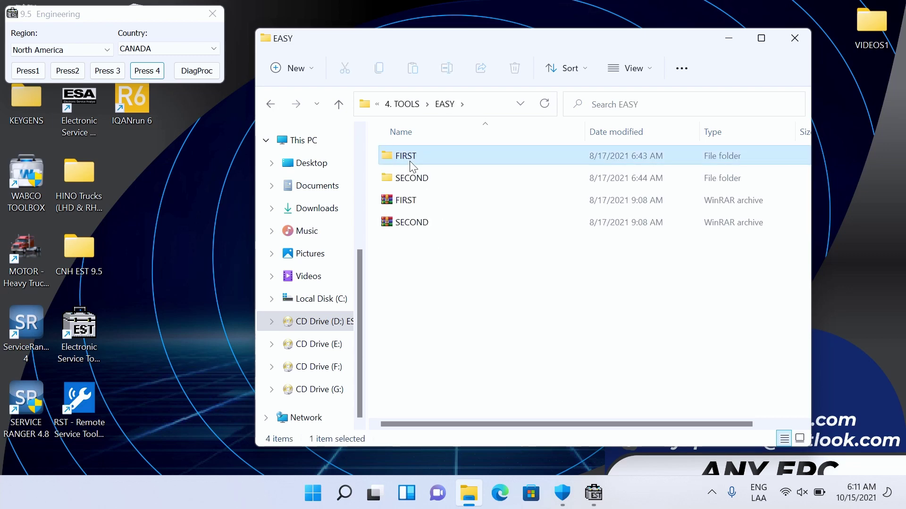
{"action": "double_click", "coordinate": [410, 160]}
{"action": "double_click", "coordinate": [411, 158]}
{"action": "scroll", "coordinate": [438, 245], "scroll_direction": "down", "scroll_amount": 2}
{"action": "left_click", "coordinate": [416, 366]}
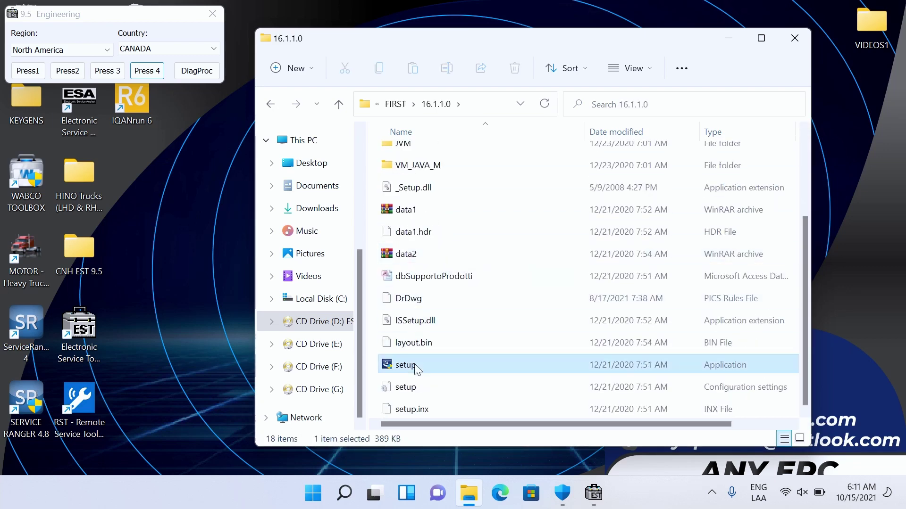
{"action": "right_click", "coordinate": [415, 366]}
{"action": "left_click", "coordinate": [469, 258]}
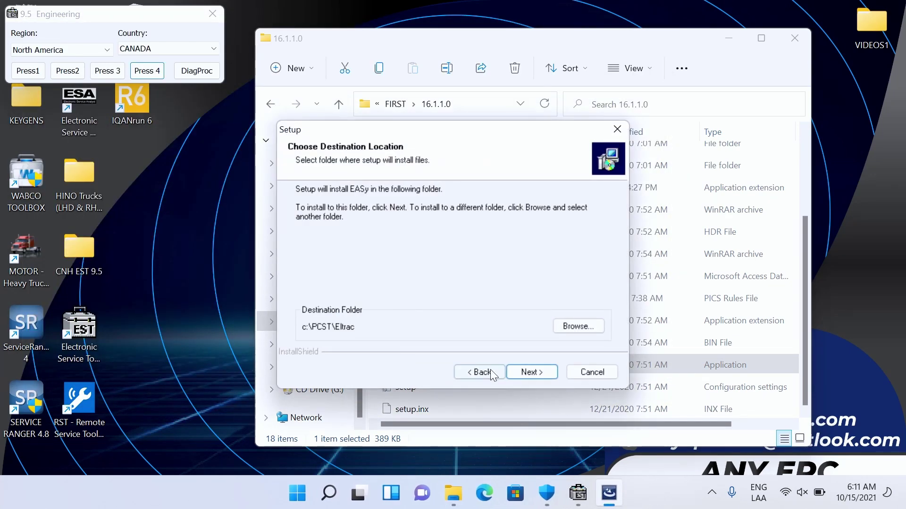
{"action": "left_click", "coordinate": [537, 373]}
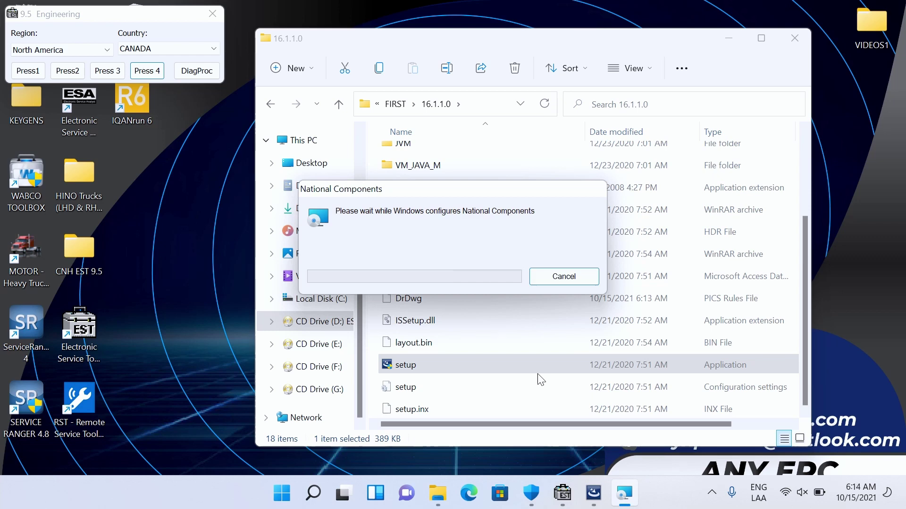
- Install ECM_MD1CS069_DA_FPT_27696_0_45_7 from the EASY > SECOND folder as administrator and finish its wizard
{"action": "left_click", "coordinate": [271, 103]}
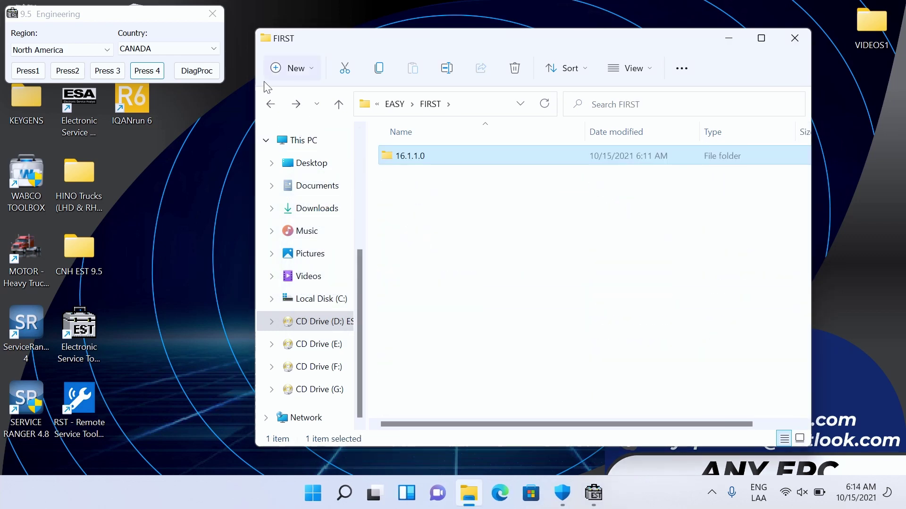
{"action": "left_click", "coordinate": [270, 104]}
{"action": "left_click", "coordinate": [421, 181]}
{"action": "double_click", "coordinate": [421, 180]}
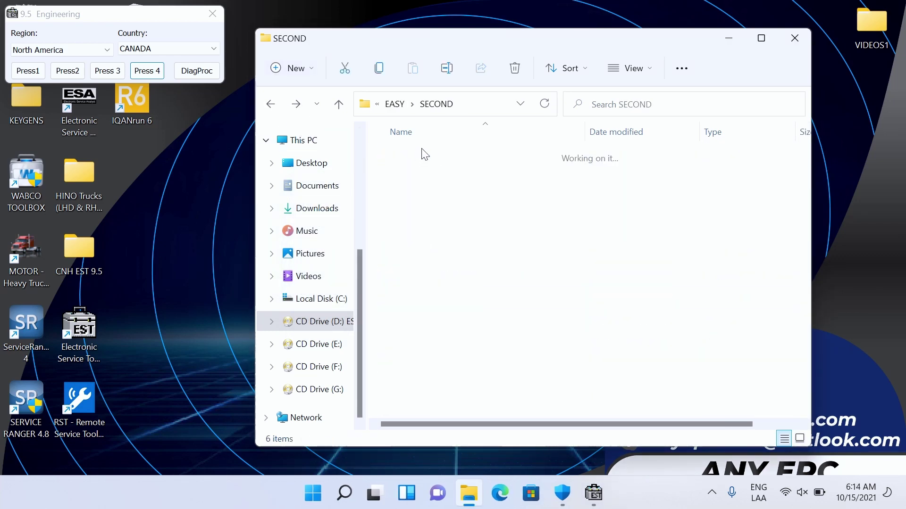
{"action": "double_click", "coordinate": [421, 156]}
{"action": "left_click", "coordinate": [421, 161]}
{"action": "right_click", "coordinate": [421, 160]}
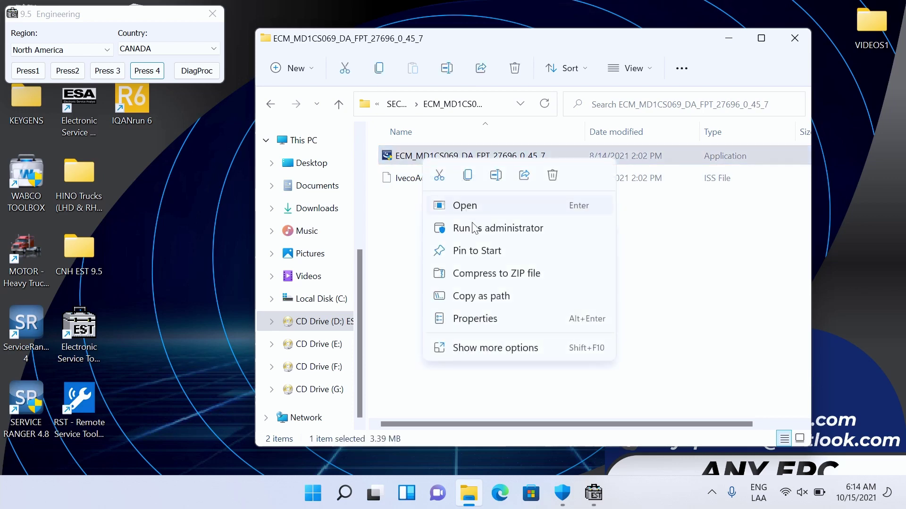
{"action": "left_click", "coordinate": [472, 226]}
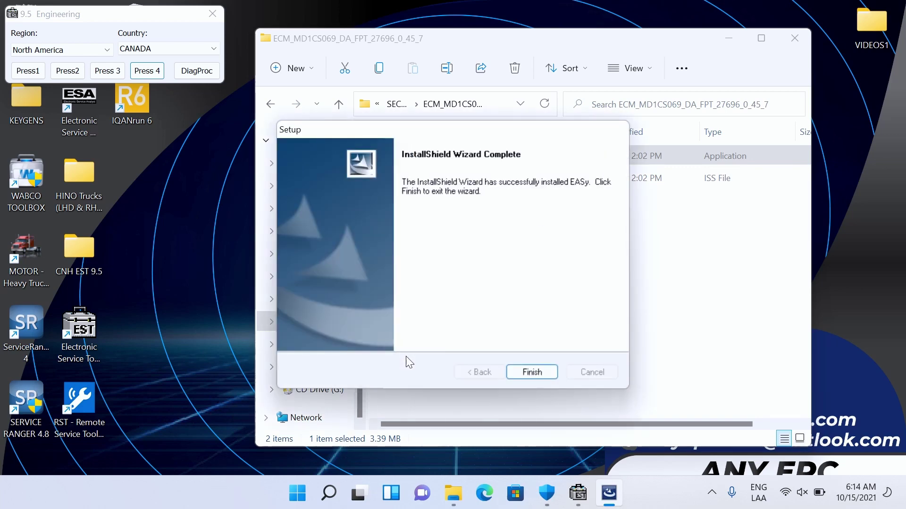
{"action": "left_click", "coordinate": [531, 373]}
- Install EDC17CV41_DA_CNH_28427_1_4_6 from its folder in SECOND as administrator and finish its wizard
{"action": "left_click", "coordinate": [271, 104]}
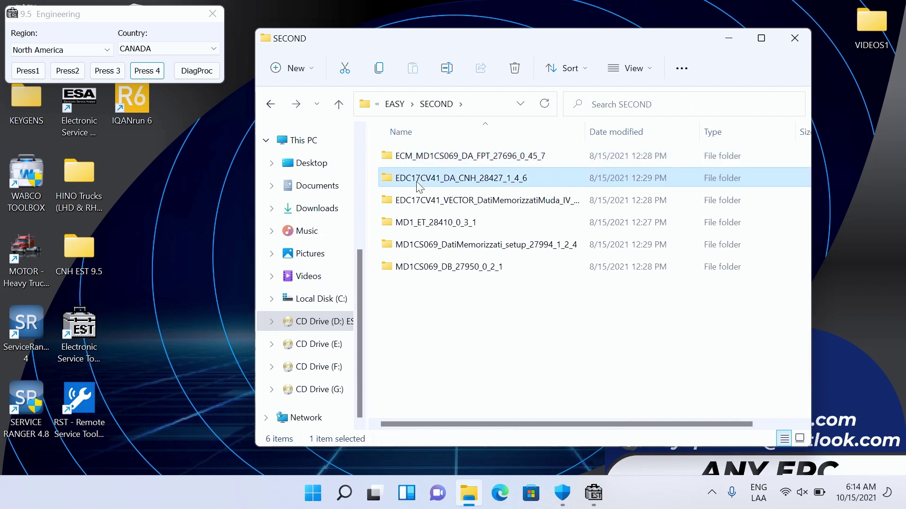
{"action": "double_click", "coordinate": [415, 172]}
{"action": "right_click", "coordinate": [415, 162]}
{"action": "left_click", "coordinate": [481, 232]}
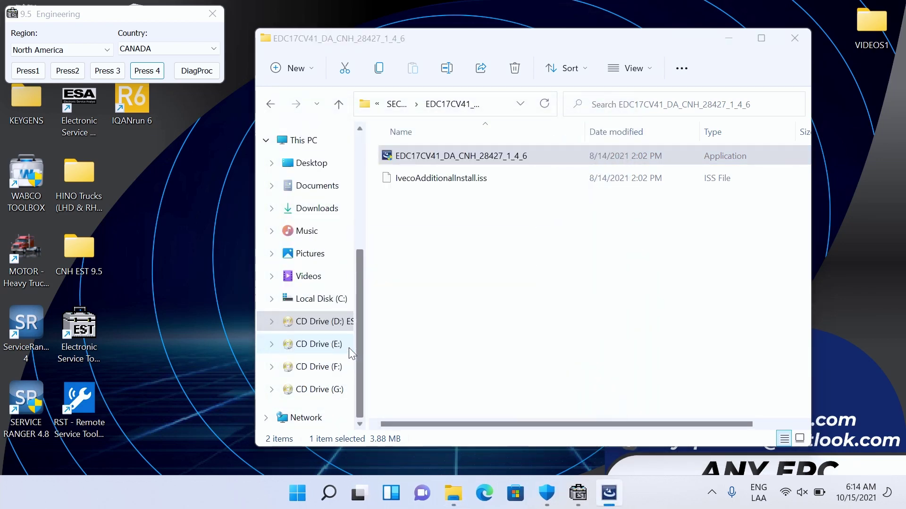
{"action": "left_click", "coordinate": [532, 373]}
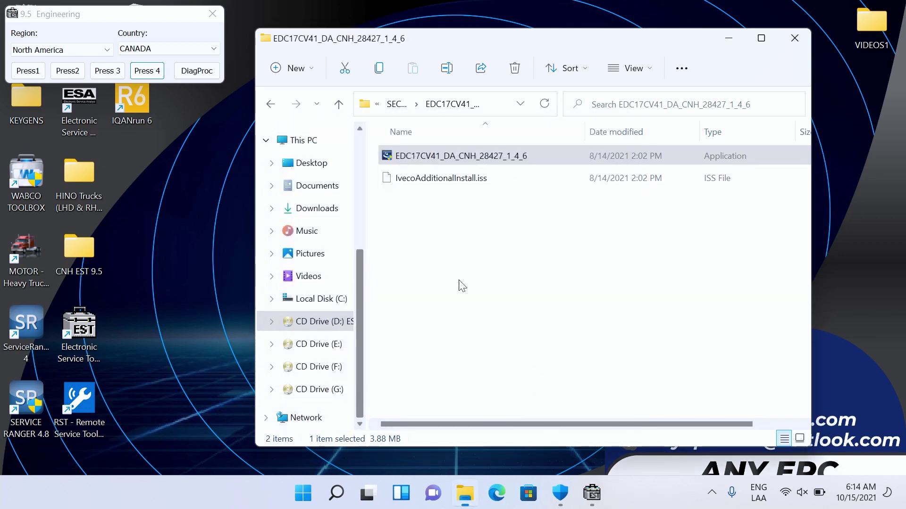
- Install EDC17CV41_VECTOR_DatiMemorizzatiMuda_IV_setup_23505_1_19_6 from its folder in SECOND as administrator and finish its wizard
{"action": "left_click", "coordinate": [270, 104]}
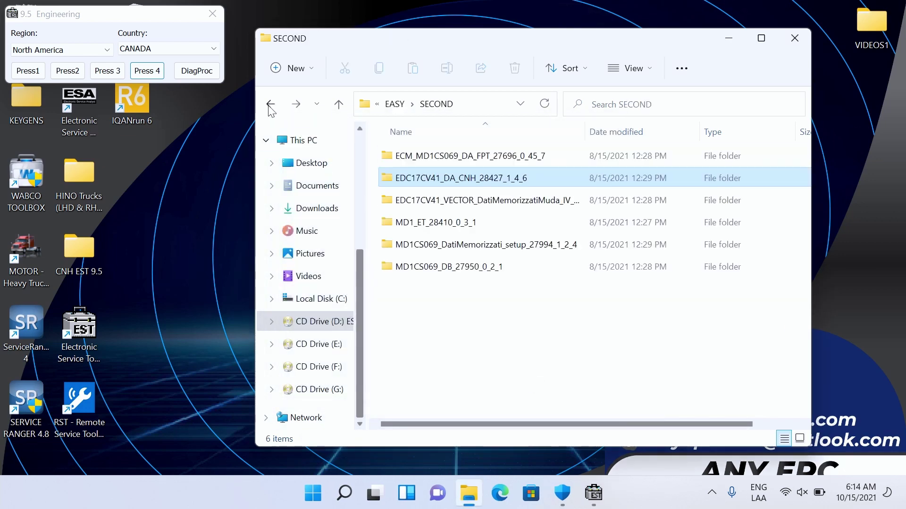
{"action": "double_click", "coordinate": [463, 203]}
{"action": "left_click", "coordinate": [432, 160]}
{"action": "right_click", "coordinate": [432, 166]}
{"action": "left_click", "coordinate": [477, 233]}
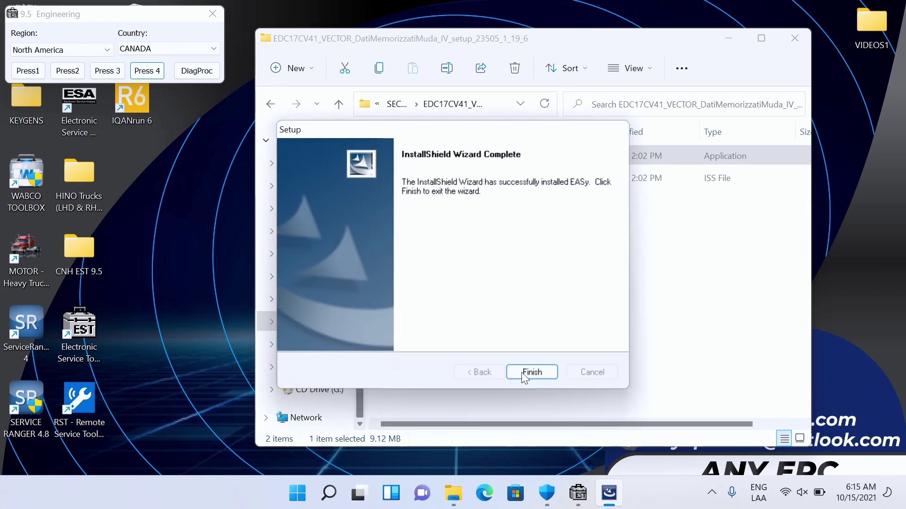
{"action": "left_click", "coordinate": [524, 373]}
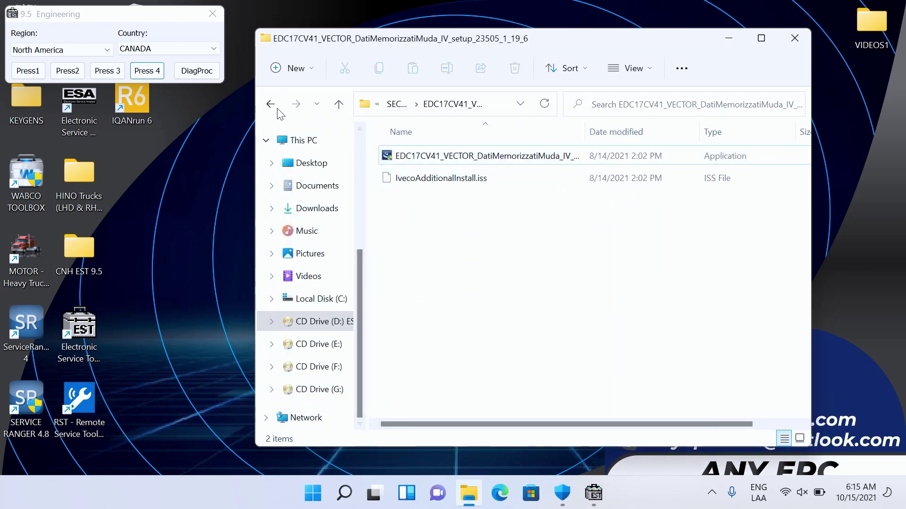
- Install MD1_ET_28410_0_3_1 from its folder in SECOND as administrator and finish its wizard
{"action": "left_click", "coordinate": [270, 104]}
{"action": "double_click", "coordinate": [406, 223]}
{"action": "left_click", "coordinate": [418, 181]}
{"action": "right_click", "coordinate": [418, 185]}
{"action": "left_click", "coordinate": [480, 250]}
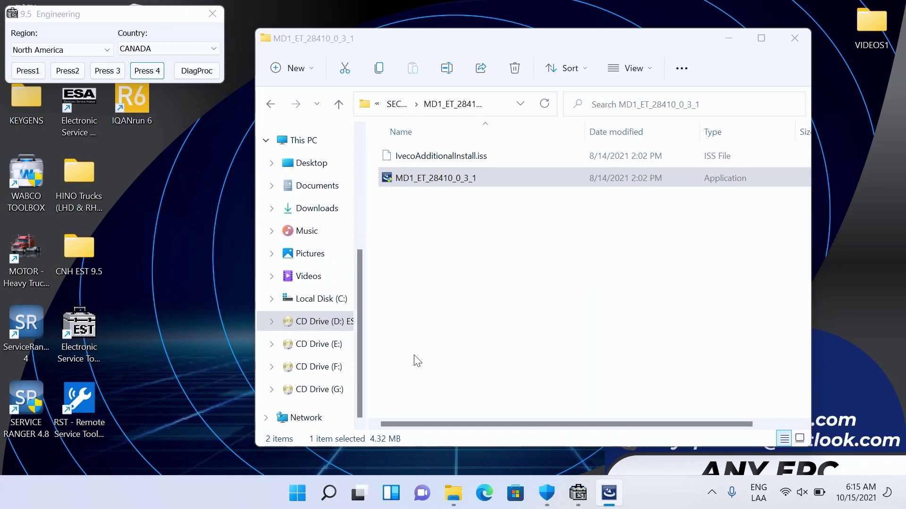
{"action": "left_click", "coordinate": [519, 375]}
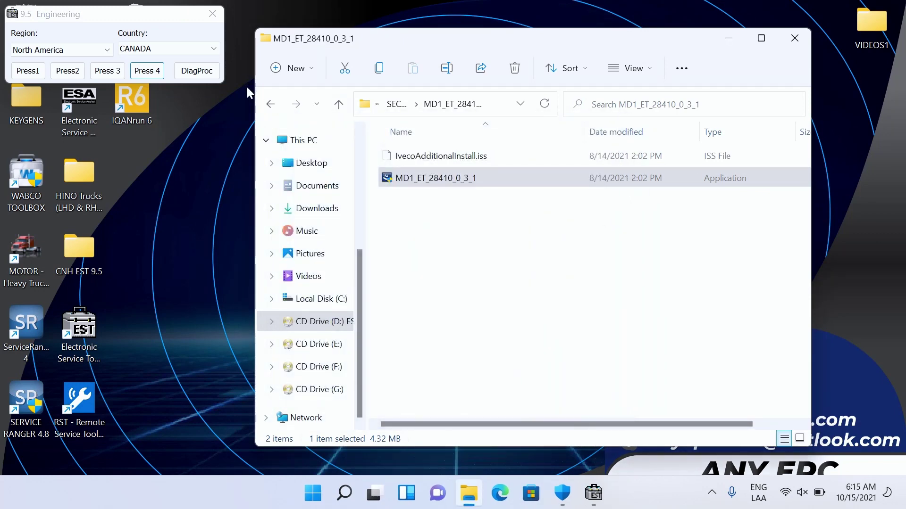
- Install MD1CS069_DatiMemorizzati_setup_27994_1_2_4 from its folder in SECOND as administrator and finish its wizard
{"action": "left_click", "coordinate": [270, 103]}
{"action": "double_click", "coordinate": [447, 244]}
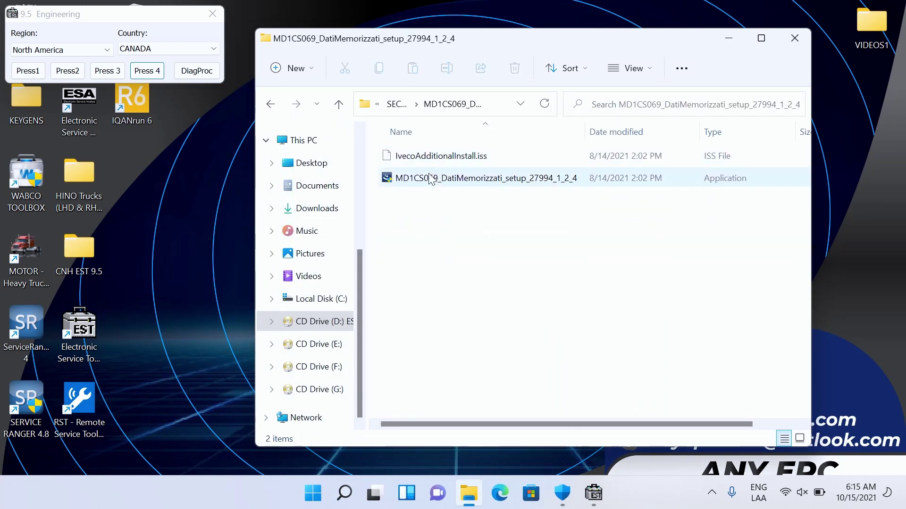
{"action": "right_click", "coordinate": [413, 179]}
{"action": "left_click", "coordinate": [485, 244]}
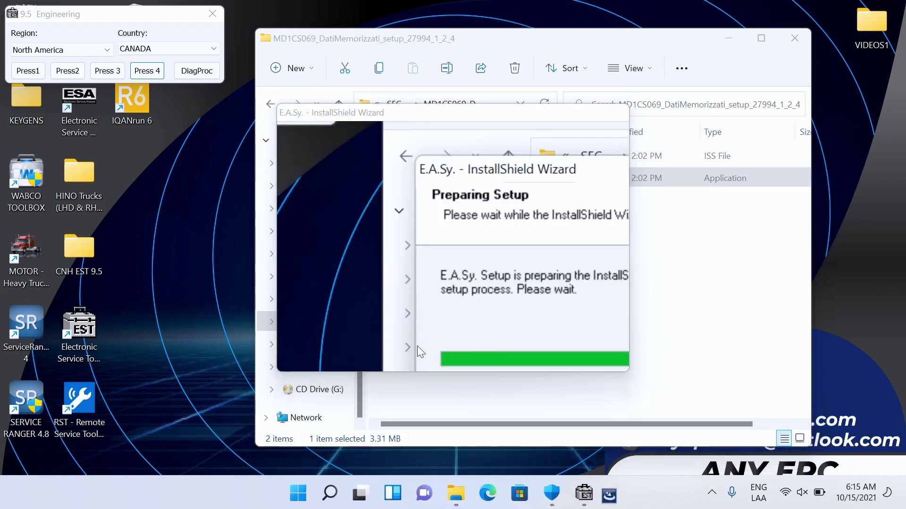
{"action": "left_click", "coordinate": [546, 296]}
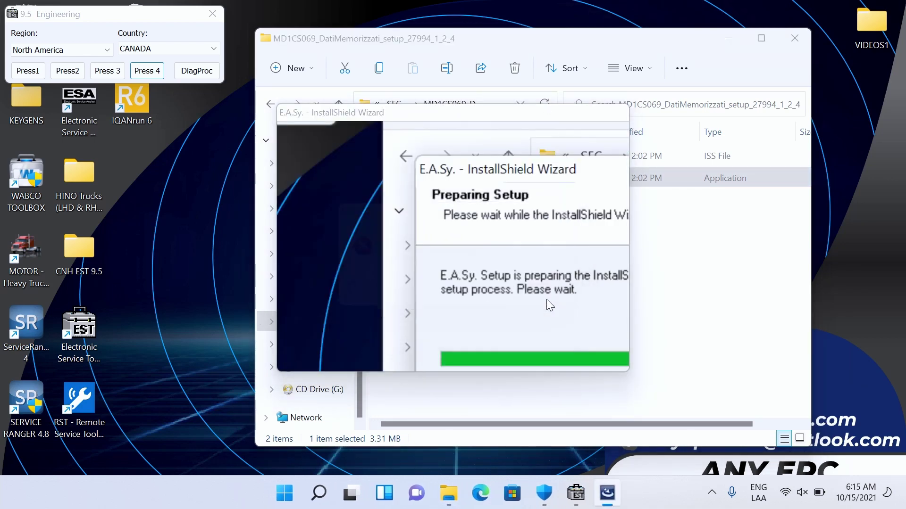
{"action": "left_click", "coordinate": [548, 318]}
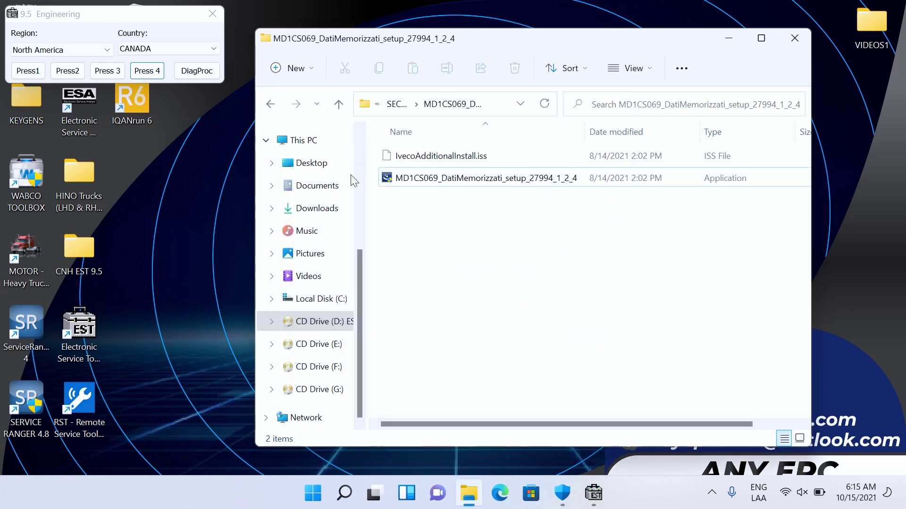
- Install MD1CS069_DB_27950_0_2_1 from its folder in SECOND as administrator and finish its wizard
{"action": "key", "text": "BackSpace"}
{"action": "double_click", "coordinate": [421, 267]}
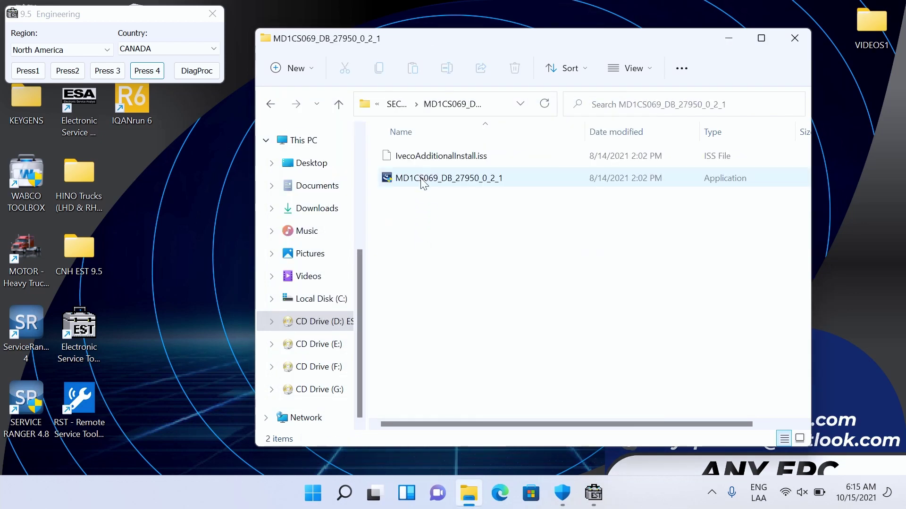
{"action": "right_click", "coordinate": [421, 181]}
{"action": "left_click", "coordinate": [472, 246]}
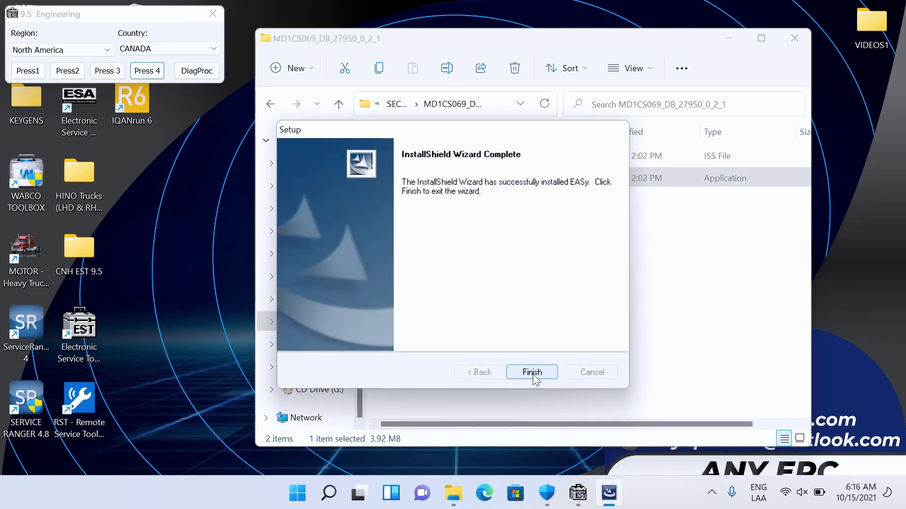
{"action": "left_click", "coordinate": [532, 372]}
- Return to the CNH EST 9.5 folder and open the 5. LEGASY folder
{"action": "left_click", "coordinate": [271, 106]}
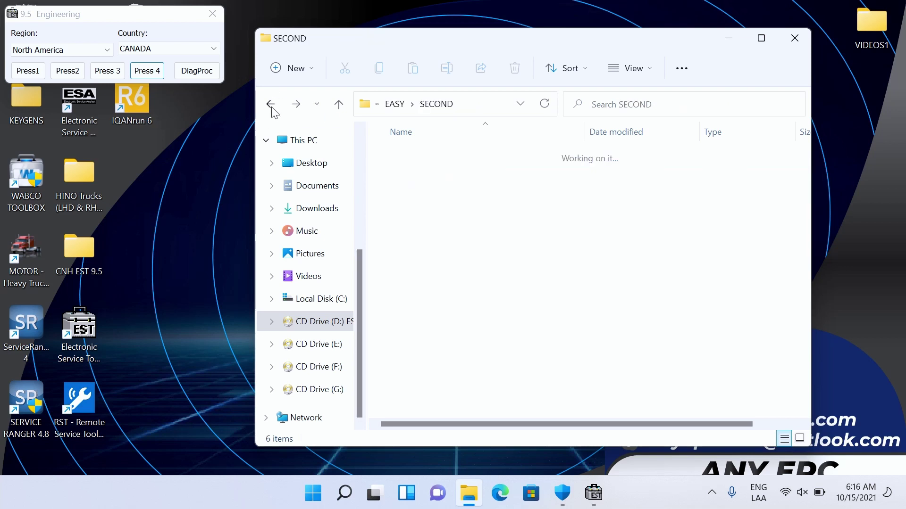
{"action": "left_click", "coordinate": [271, 105]}
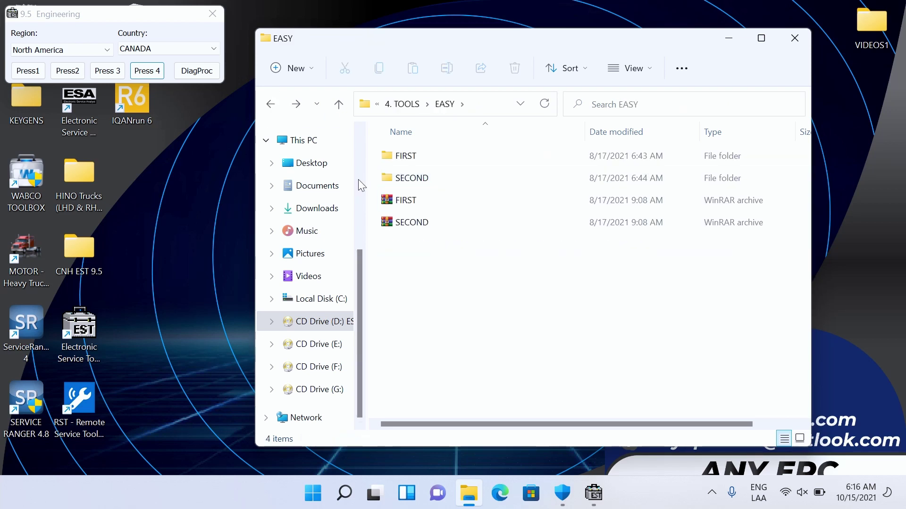
{"action": "left_click", "coordinate": [271, 104]}
{"action": "key", "text": "alt+Left"}
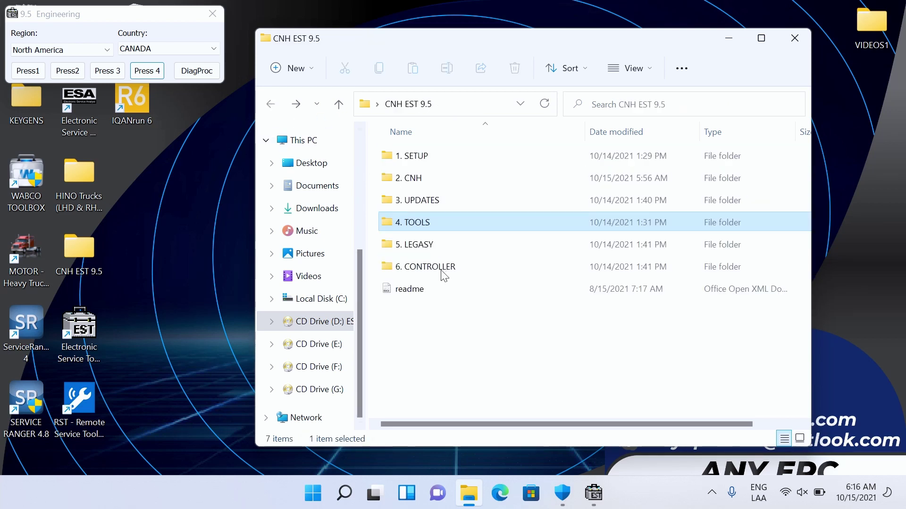
{"action": "double_click", "coordinate": [428, 252]}
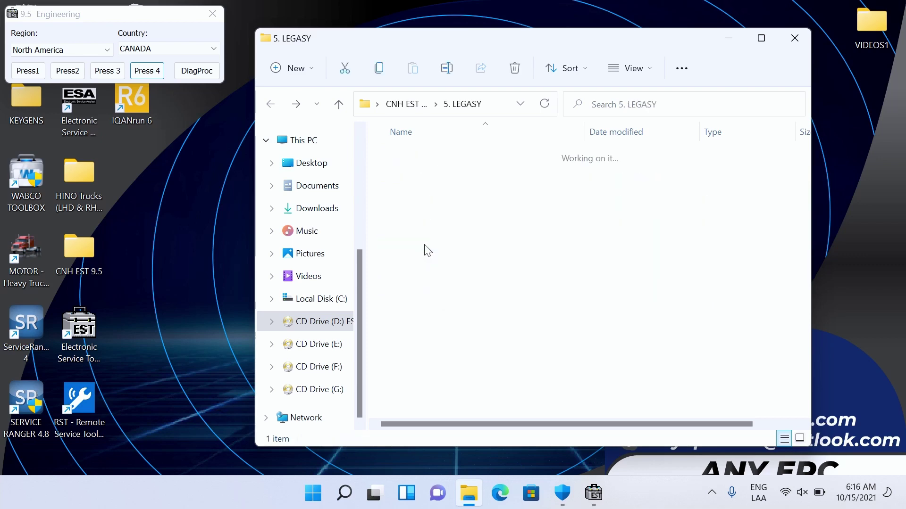
- Close the 9.5 Engineering tool and start Electronic Service Tool as administrator, accepting the PC date and time
{"action": "left_click", "coordinate": [213, 13]}
{"action": "right_click", "coordinate": [75, 332]}
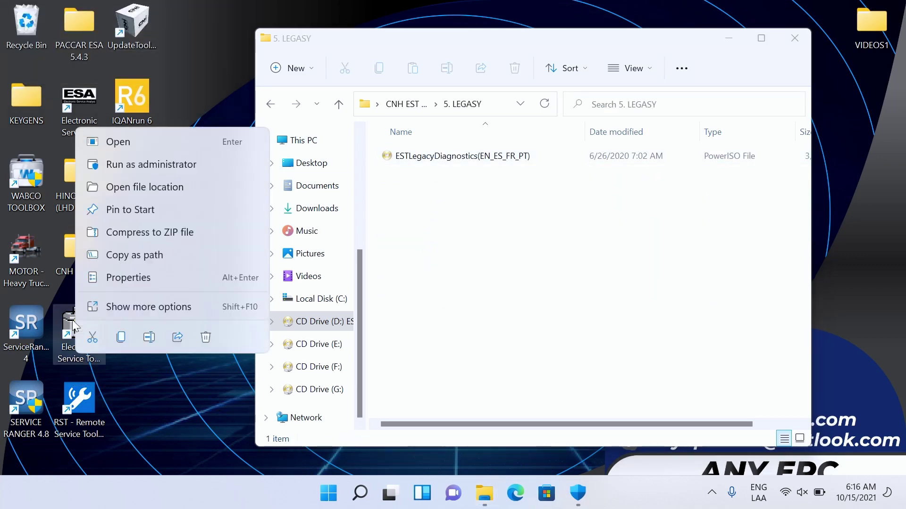
{"action": "left_click", "coordinate": [150, 165]}
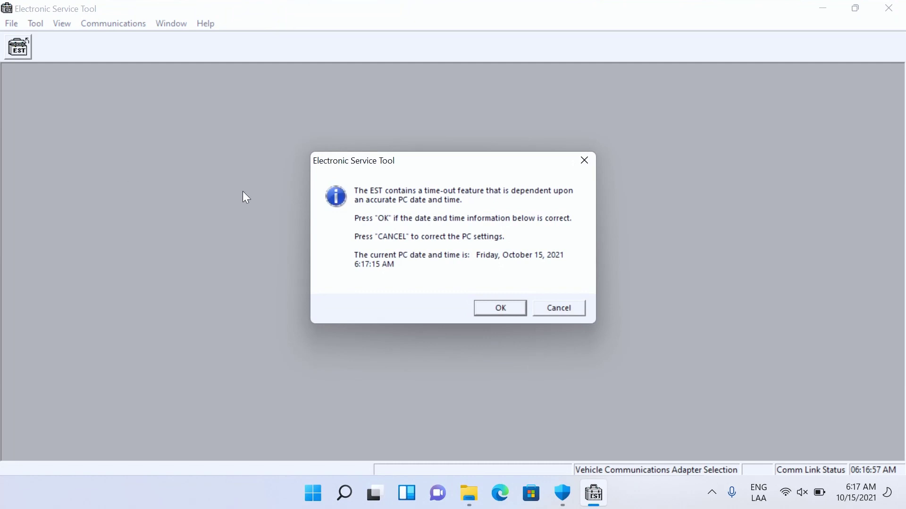
{"action": "left_click", "coordinate": [512, 308]}
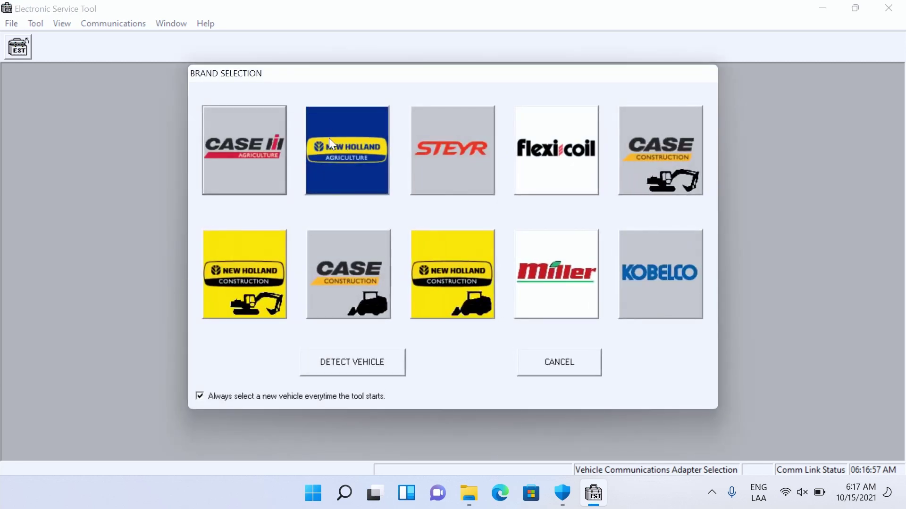
- Load the Case IH Steiger Tractor (Tier 4B / Tier 2) without entering a vehicle PIN, and dismiss the vehicle connector selection
{"action": "left_click", "coordinate": [331, 141]}
{"action": "double_click", "coordinate": [486, 314]}
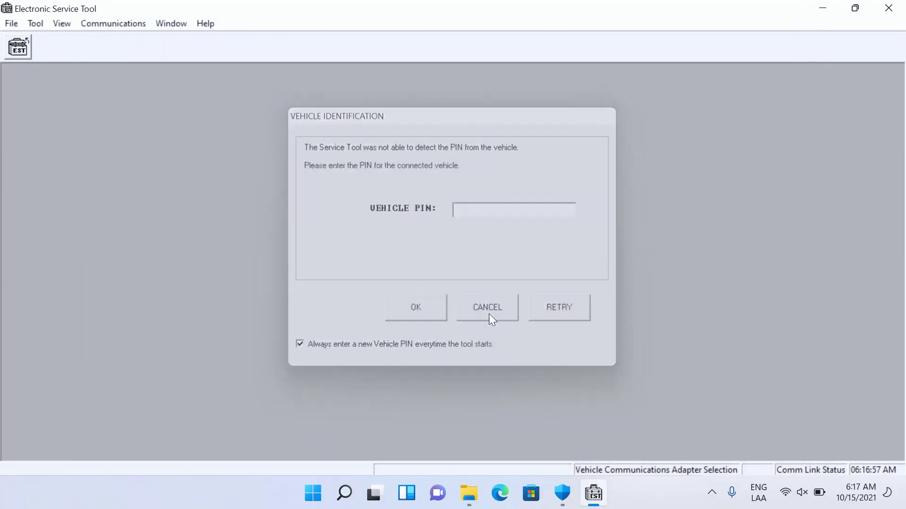
{"action": "left_click", "coordinate": [489, 314]}
{"action": "left_click", "coordinate": [515, 302]}
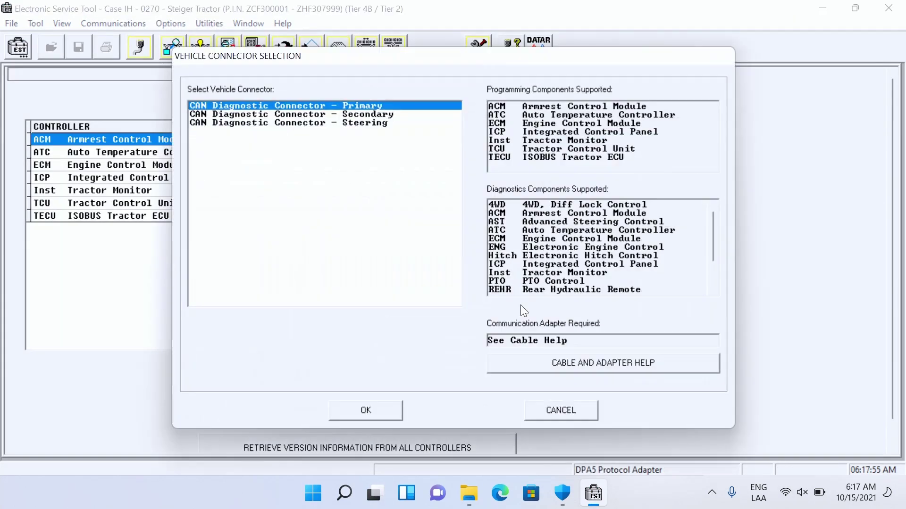
{"action": "left_click", "coordinate": [533, 410]}
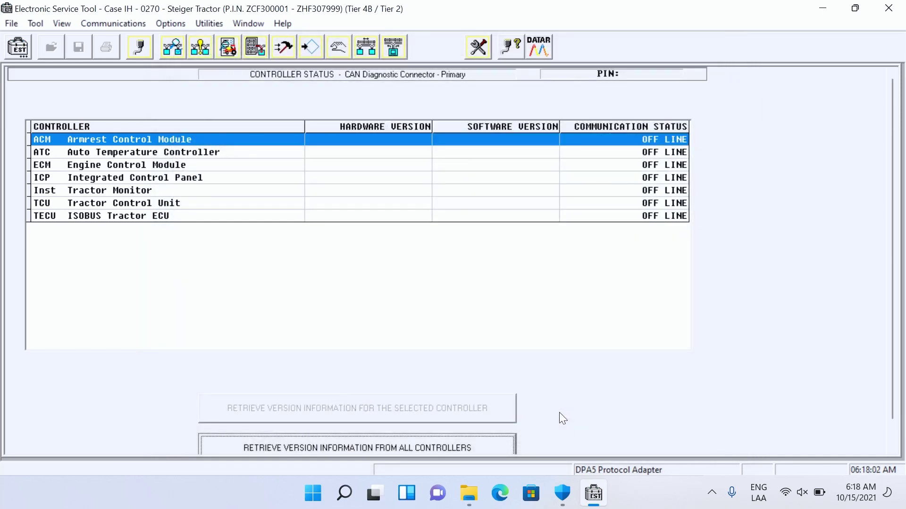
- Open the About Electronic Service Tool information to check the installed version
{"action": "left_click", "coordinate": [283, 23]}
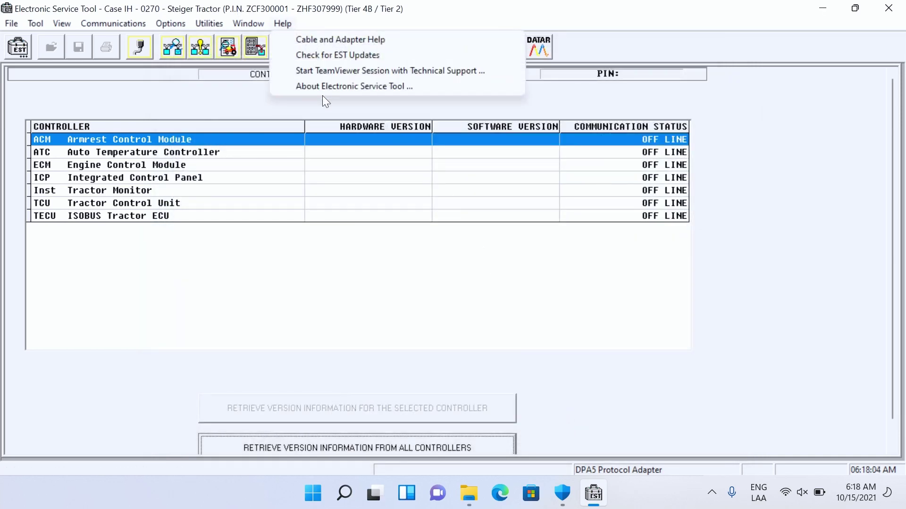
{"action": "left_click", "coordinate": [330, 86]}
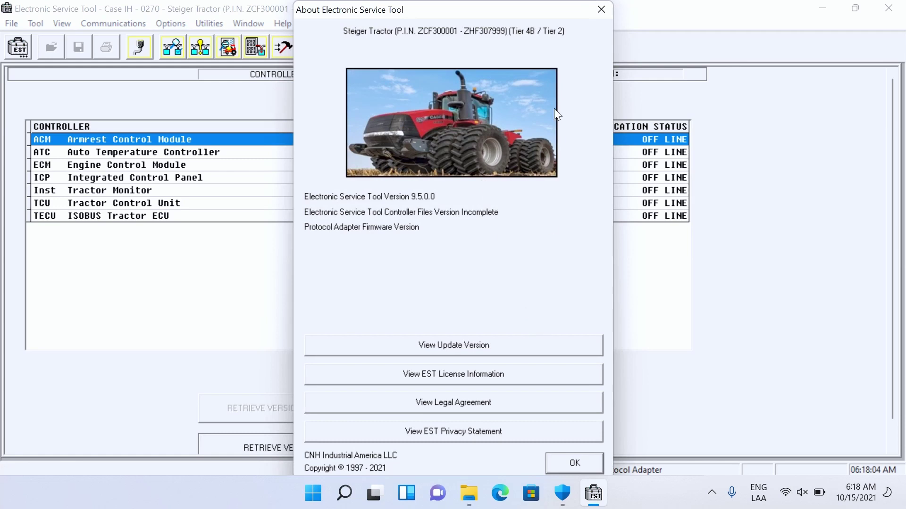
- Close the version information and Electronic Service Tool, and open the 6. CONTROLLER folder in CNH EST 9.5
{"action": "left_click", "coordinate": [602, 11]}
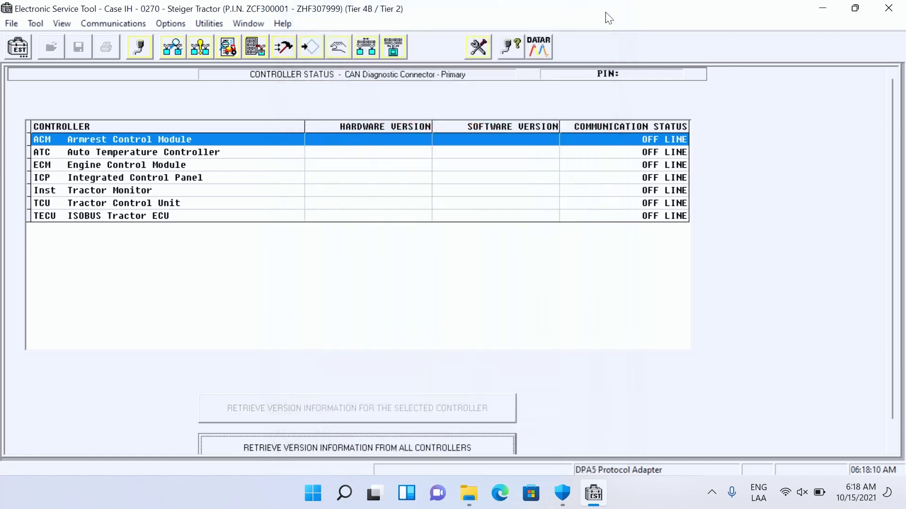
{"action": "left_click", "coordinate": [889, 7]}
{"action": "left_click", "coordinate": [270, 105]}
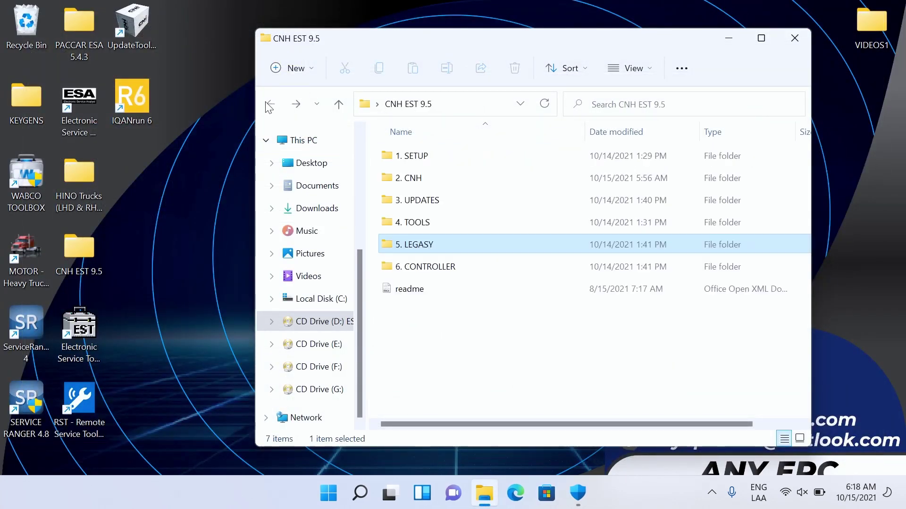
{"action": "double_click", "coordinate": [442, 271]}
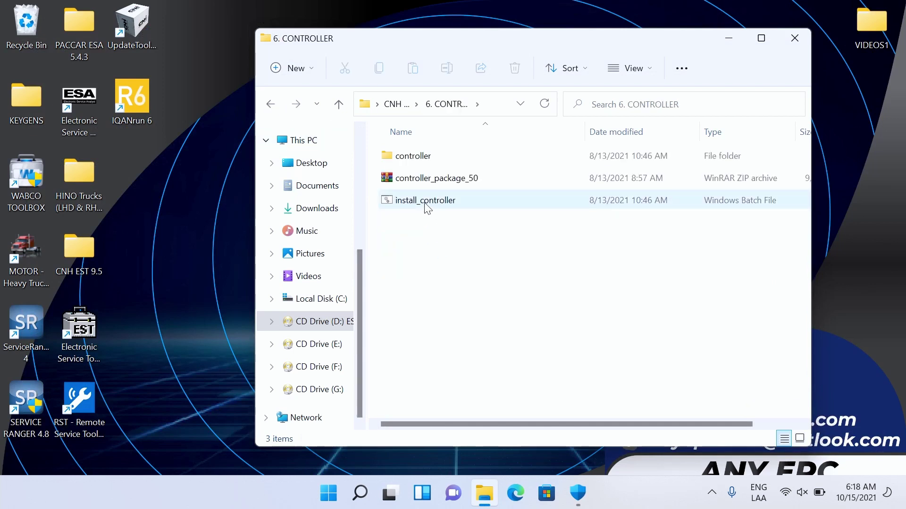
- Move the controller folder and the install_controller batch file to Local Disk (C:), granting administrator permission for the move
{"action": "left_click", "coordinate": [430, 200]}
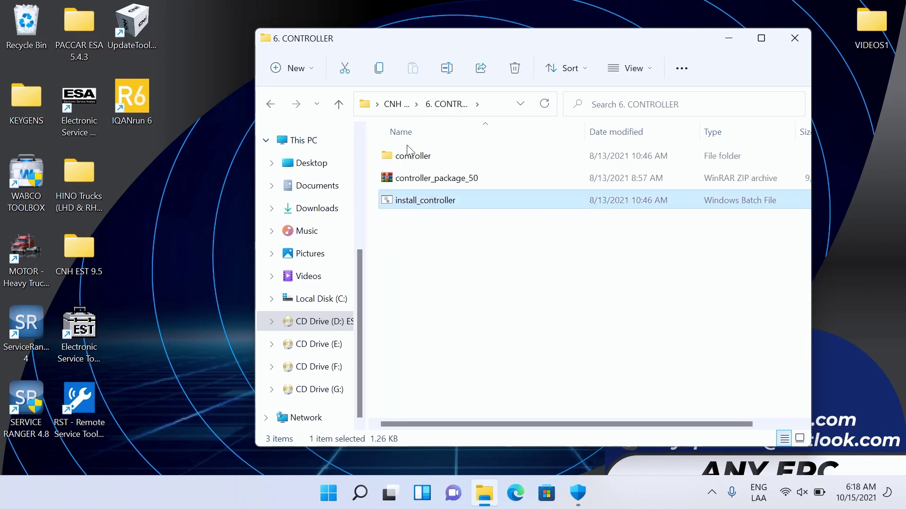
{"action": "left_click", "coordinate": [413, 156], "text": "ctrl"}
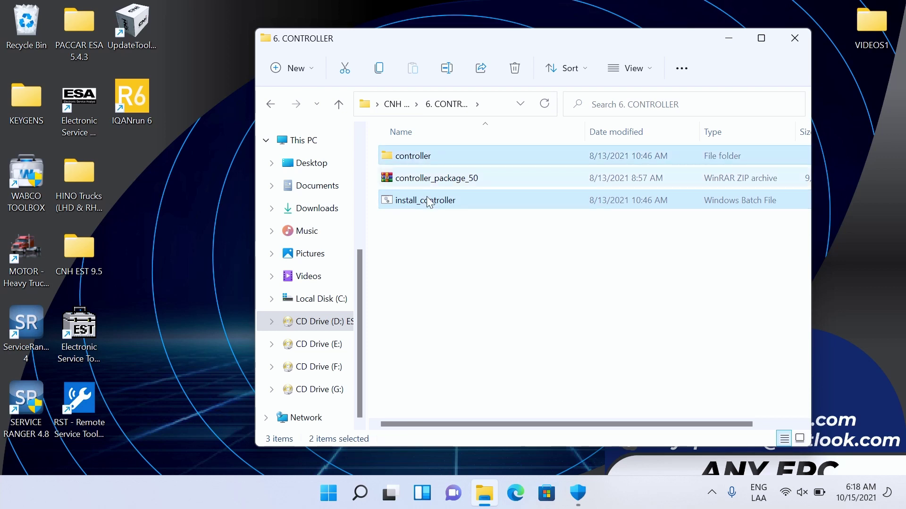
{"action": "left_click", "coordinate": [320, 306]}
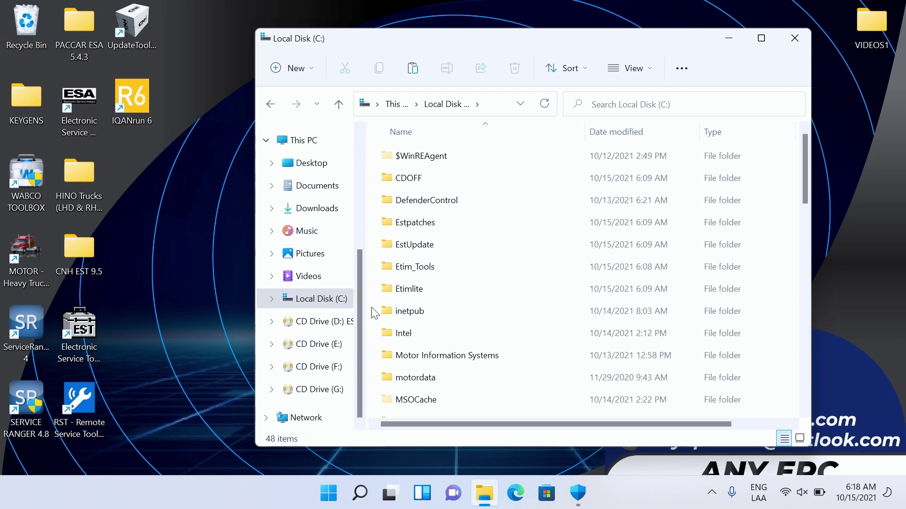
{"action": "key", "text": "ctrl+v"}
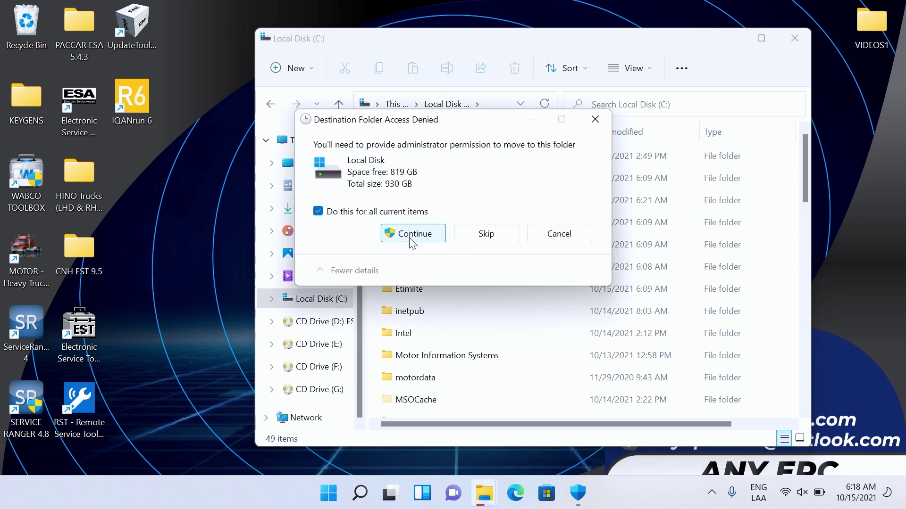
{"action": "left_click", "coordinate": [378, 232]}
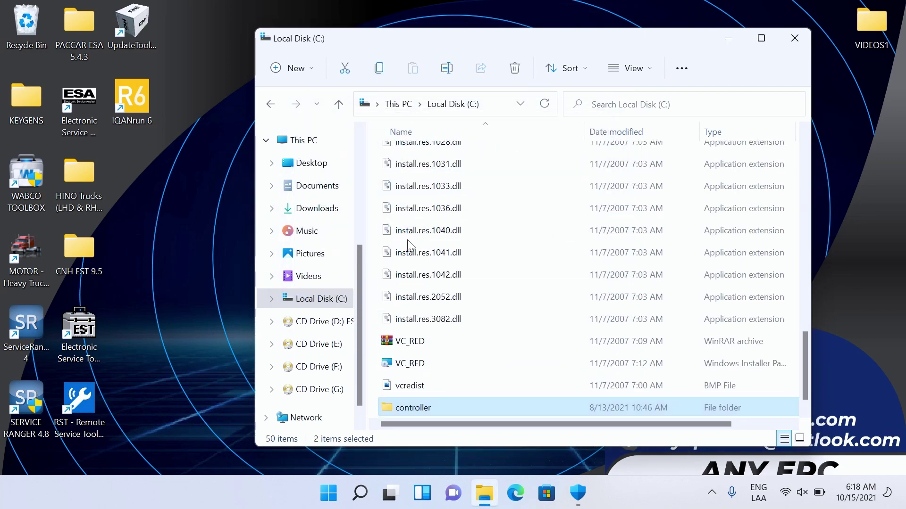
- Run install_controller from Local Disk (C:) as administrator and allow OpenJDK Platform binary public network access through the firewall
{"action": "left_click", "coordinate": [441, 410]}
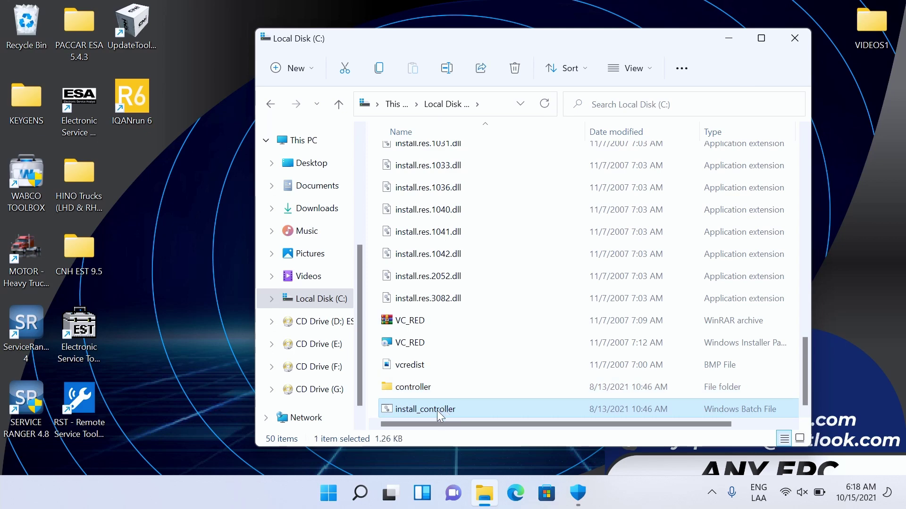
{"action": "right_click", "coordinate": [384, 410]}
{"action": "left_click", "coordinate": [439, 306]}
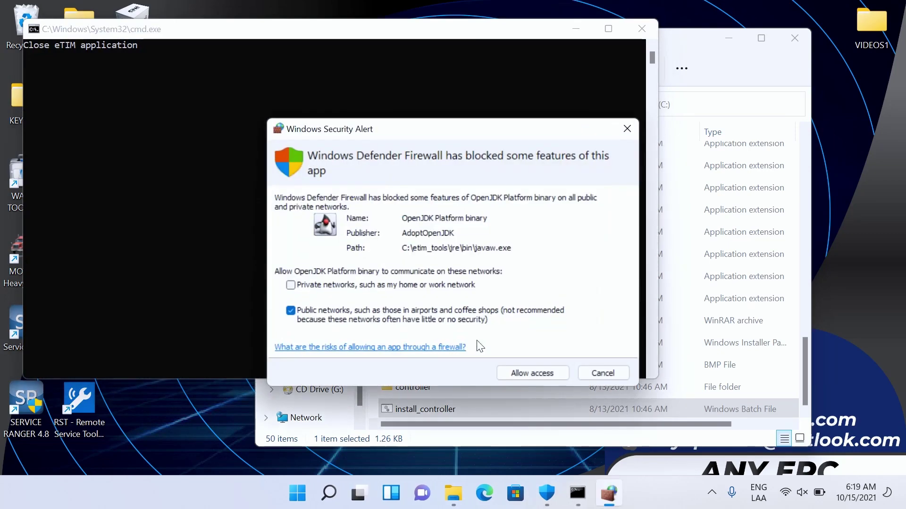
{"action": "left_click", "coordinate": [546, 373]}
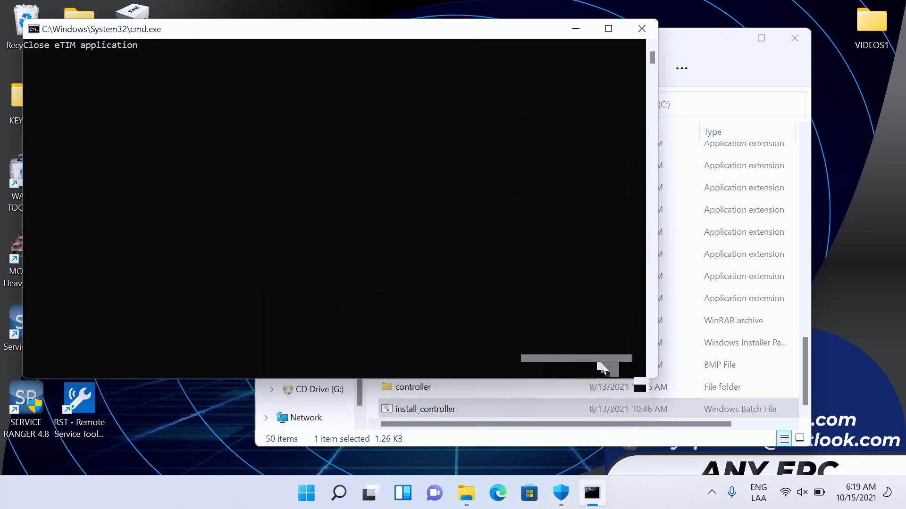
- Check the hidden system tray programs and close the install_controller command window
{"action": "left_click", "coordinate": [712, 492]}
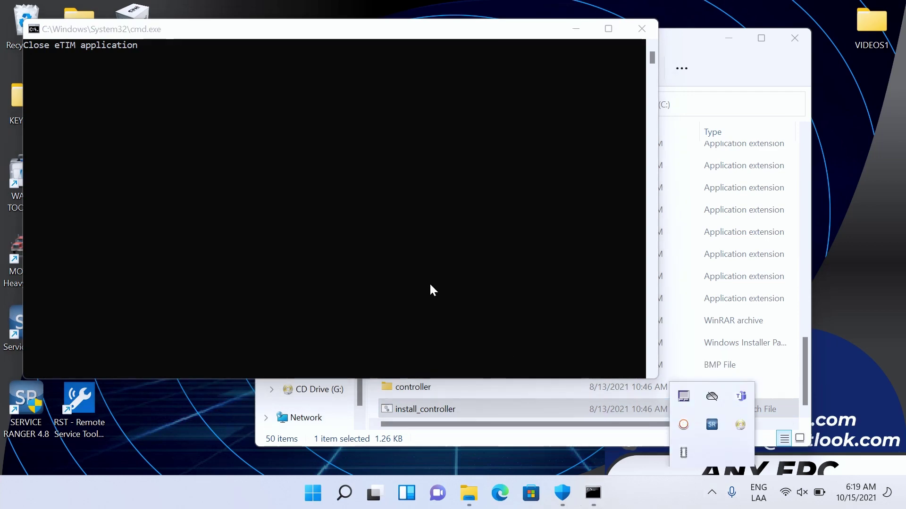
{"action": "left_click", "coordinate": [858, 434]}
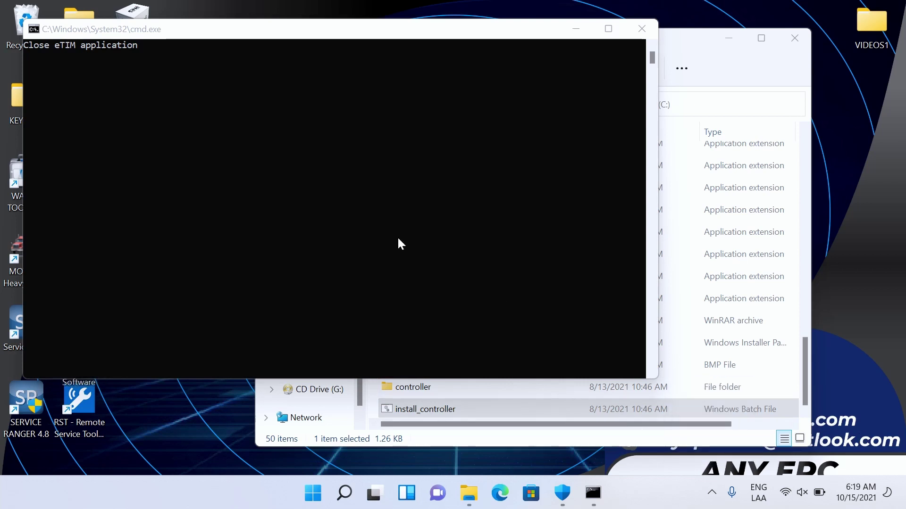
{"action": "left_click", "coordinate": [655, 28]}
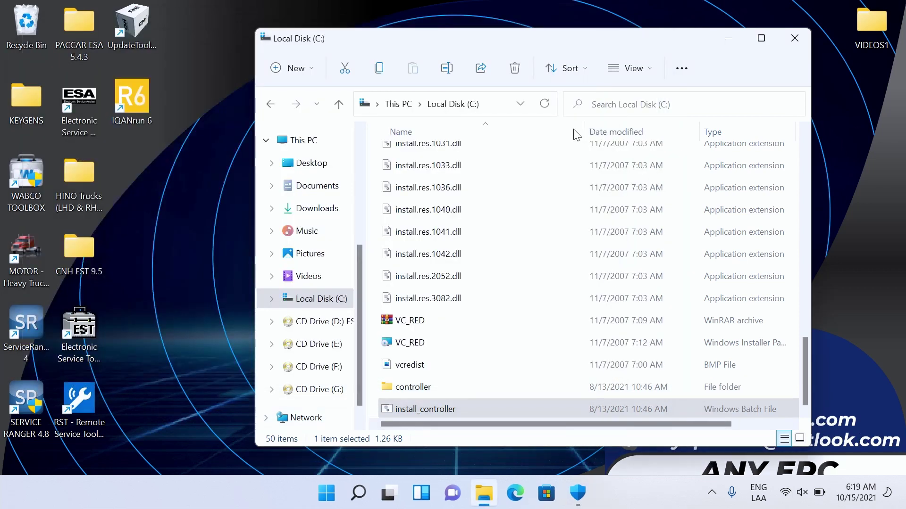
- Open the eTIM GO update window from the system tray to view the EST Updates
{"action": "left_click", "coordinate": [708, 494]}
{"action": "left_click", "coordinate": [619, 462]}
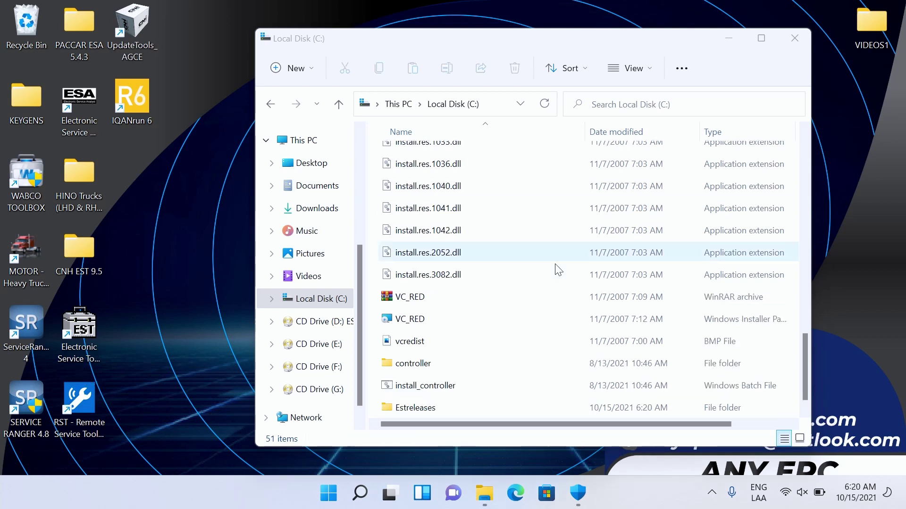
{"action": "left_click", "coordinate": [712, 492]}
{"action": "right_click", "coordinate": [715, 420]}
{"action": "left_click", "coordinate": [669, 444]}
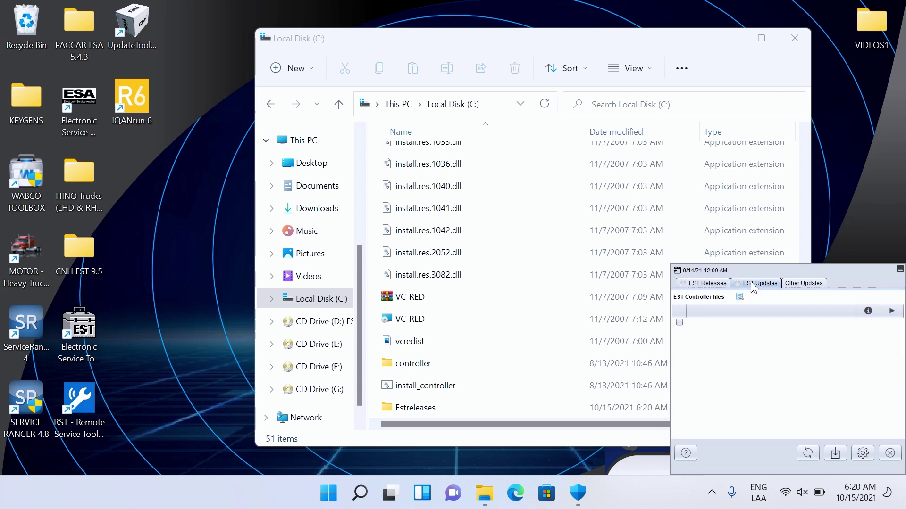
- Run install_controller on Local Disk (C:) as administrator again and close its command window
{"action": "right_click", "coordinate": [457, 391]}
{"action": "left_click", "coordinate": [427, 388]}
{"action": "right_click", "coordinate": [426, 388]}
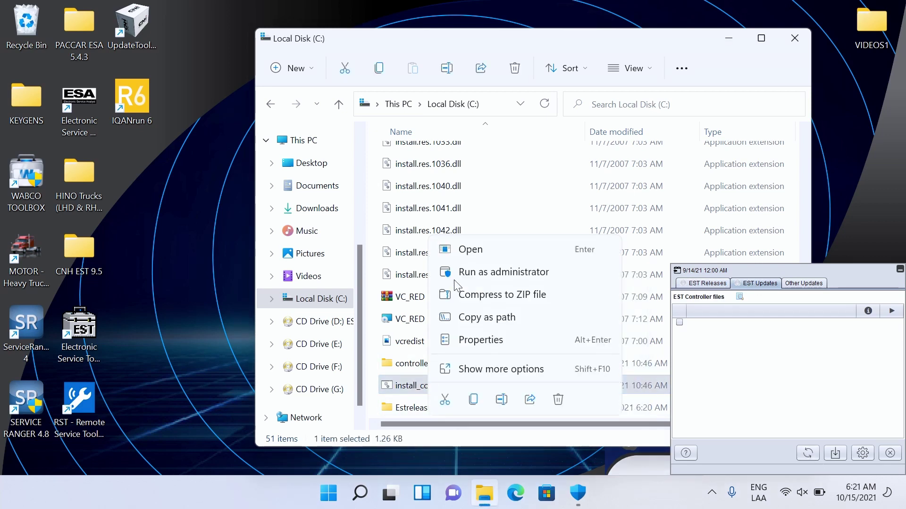
{"action": "left_click", "coordinate": [476, 273]}
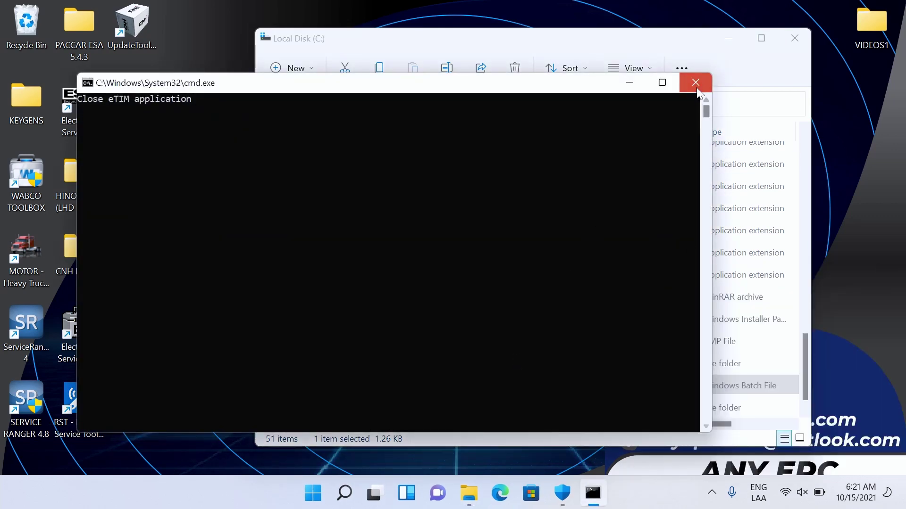
{"action": "left_click", "coordinate": [696, 83]}
- Check for updates with the eTIM GO tray program and open its update window again
{"action": "left_click", "coordinate": [712, 492]}
{"action": "right_click", "coordinate": [711, 452]}
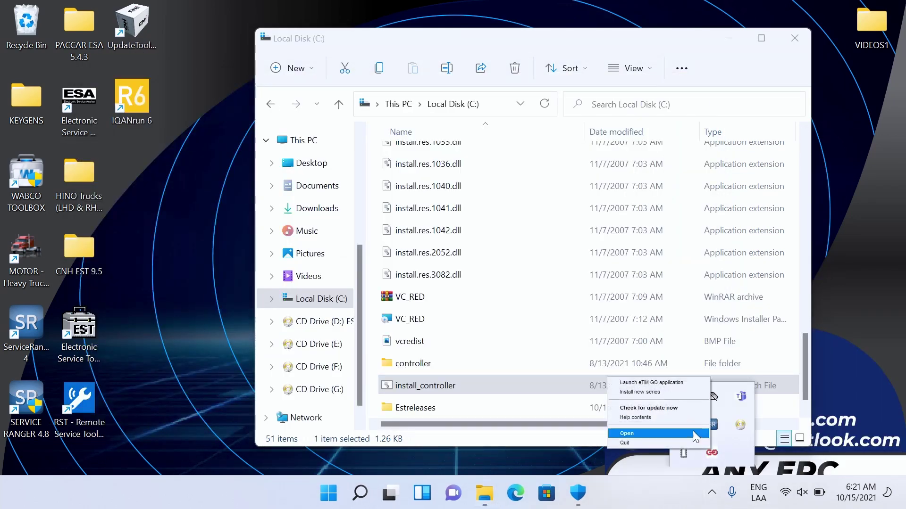
{"action": "left_click", "coordinate": [689, 409]}
{"action": "right_click", "coordinate": [716, 460]}
{"action": "left_click", "coordinate": [701, 445]}
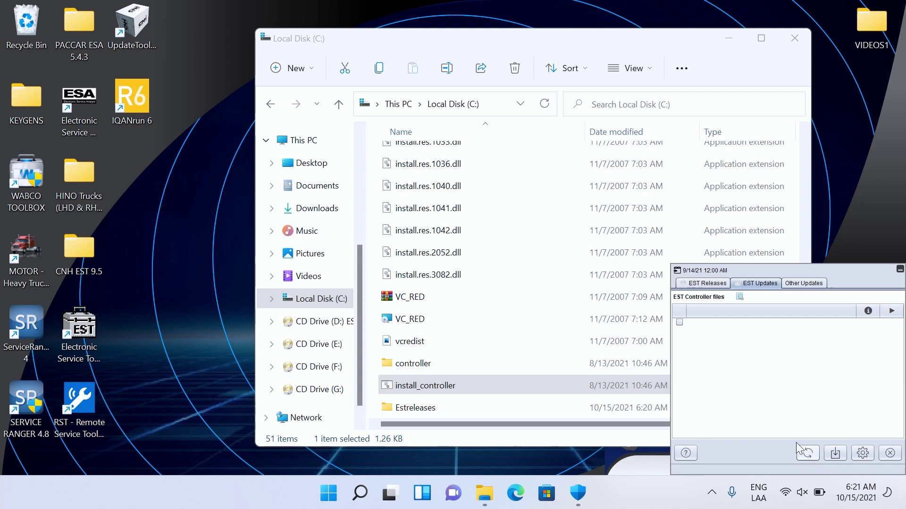
- Look through the Other Updates, EST Updates and EST Releases lists, and minimize the update window
{"action": "left_click", "coordinate": [806, 283]}
{"action": "left_click", "coordinate": [766, 283]}
{"action": "left_click", "coordinate": [722, 286]}
{"action": "left_click", "coordinate": [750, 286]}
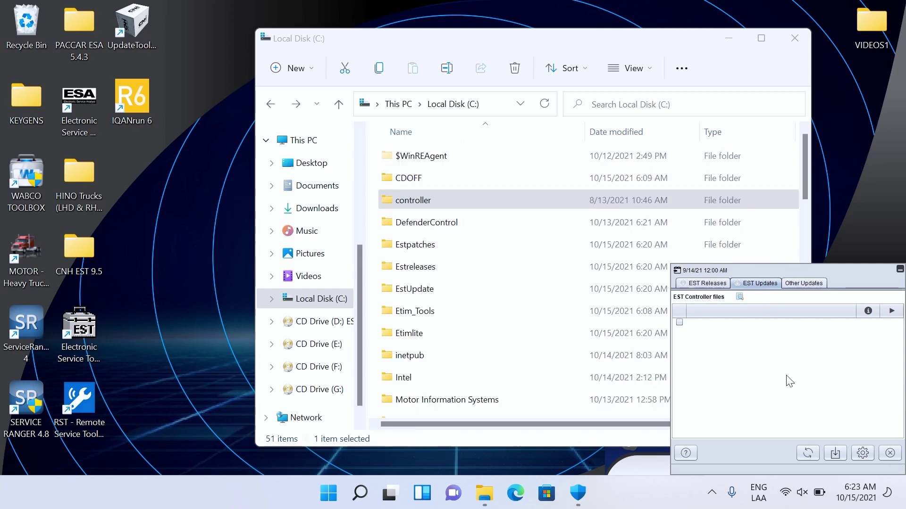
{"action": "left_click", "coordinate": [899, 269]}
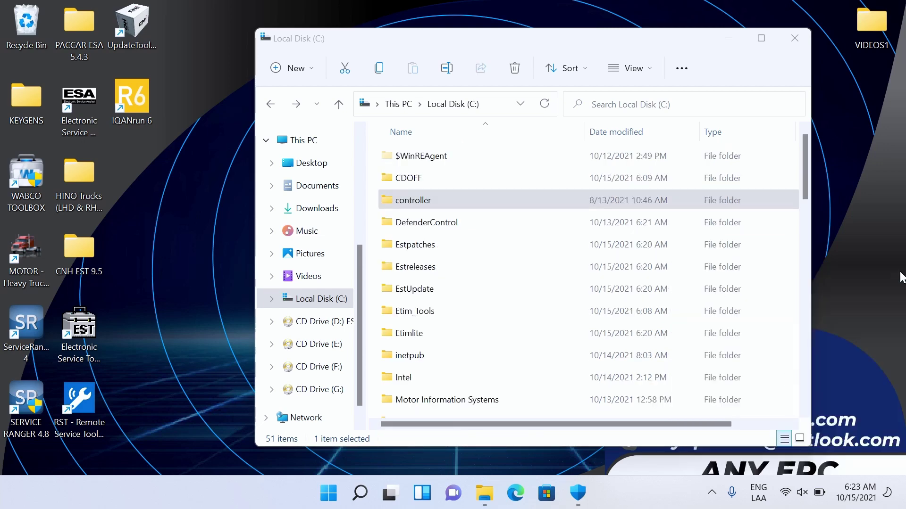
- Refresh the desktop, return to the CNH EST 9.5 folder and open 5. LEGASY
{"action": "right_click", "coordinate": [851, 291]}
{"action": "left_click", "coordinate": [708, 222]}
{"action": "left_click", "coordinate": [271, 106]}
{"action": "left_click", "coordinate": [271, 106]}
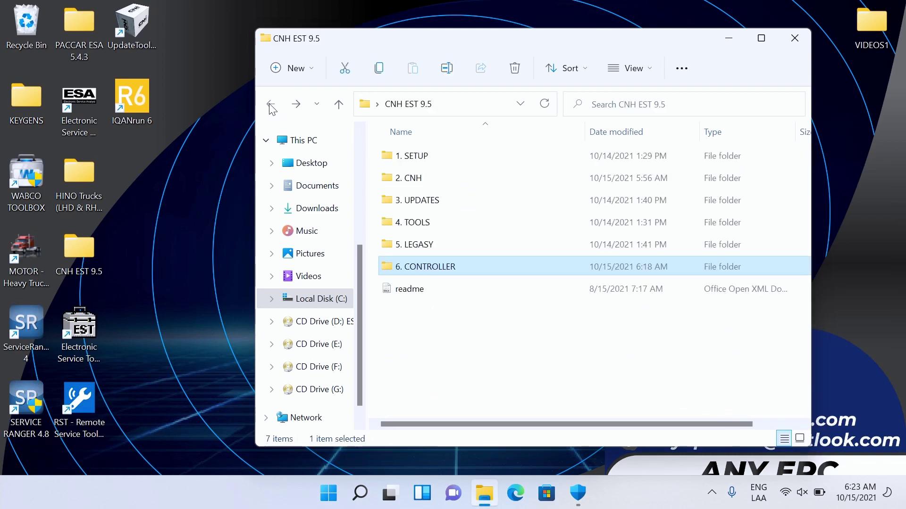
{"action": "double_click", "coordinate": [417, 246]}
- Mount the ESTLegacyDiagnostics(EN_ES_FR_PT) disc image to CD Drive (E:) with PowerISO
{"action": "right_click", "coordinate": [427, 162]}
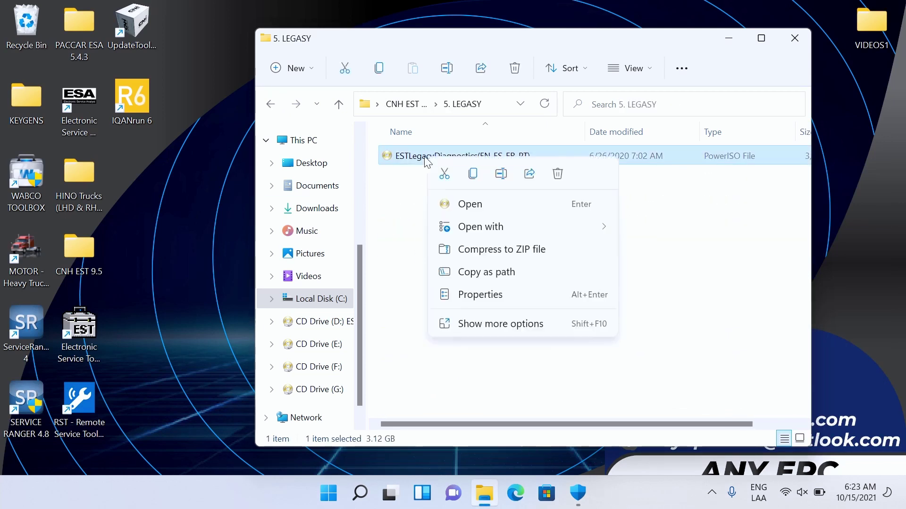
{"action": "left_click", "coordinate": [528, 326]}
{"action": "mouse_move", "coordinate": [576, 333]}
{"action": "mouse_move", "coordinate": [373, 425]}
{"action": "left_click", "coordinate": [321, 438]}
- Try to install EST Diagnostic Procedures from CD Drive (E:), running setup as administrator with English (United States) as language
{"action": "left_click", "coordinate": [303, 345]}
{"action": "scroll", "coordinate": [485, 323], "scroll_direction": "down", "scroll_amount": 1}
{"action": "left_click", "coordinate": [414, 368]}
{"action": "right_click", "coordinate": [413, 369]}
{"action": "left_click", "coordinate": [499, 257]}
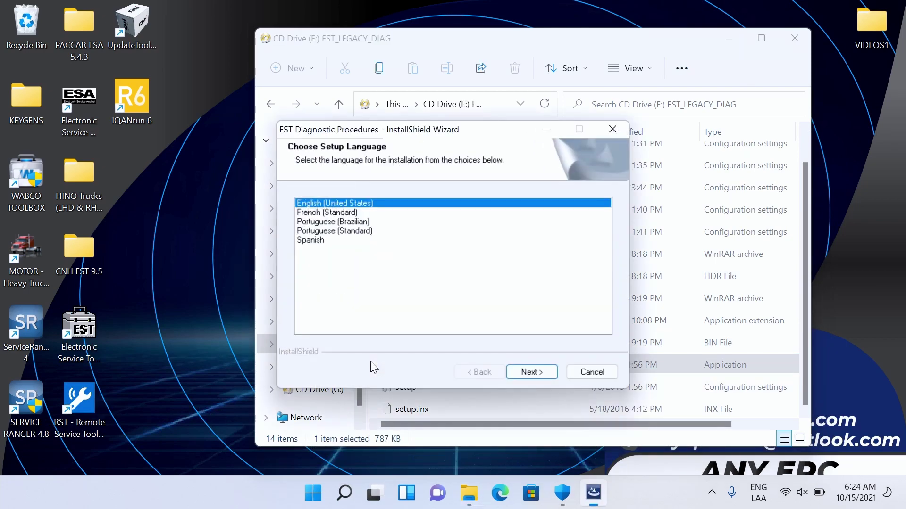
{"action": "left_click", "coordinate": [532, 375]}
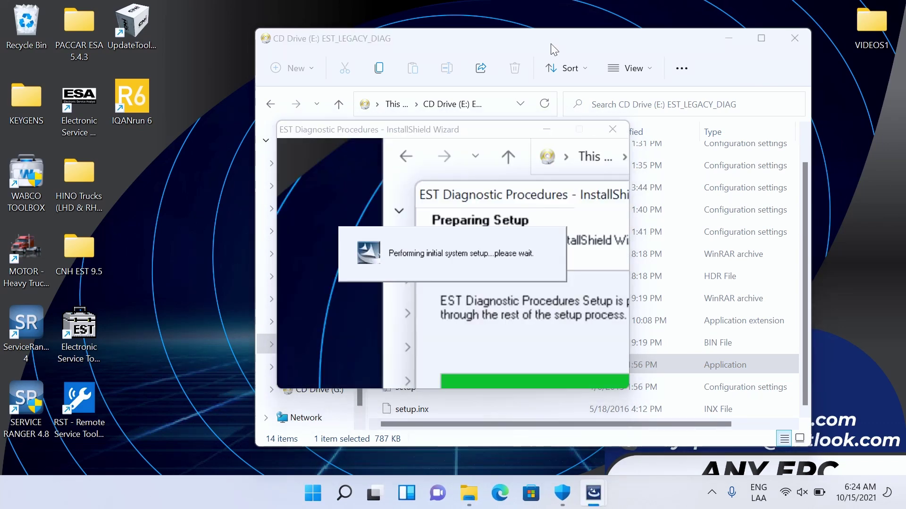
- Open the 2. CNH folder in CNH EST 9.5 and dismiss the CheckSystemRequirements license error
{"action": "left_click_drag", "start_coordinate": [526, 46], "coordinate": [338, 32]}
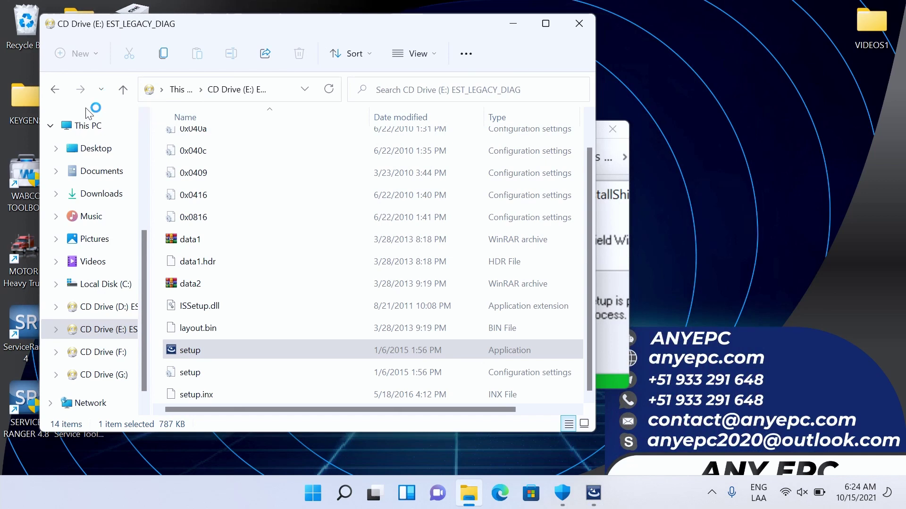
{"action": "left_click", "coordinate": [58, 89]}
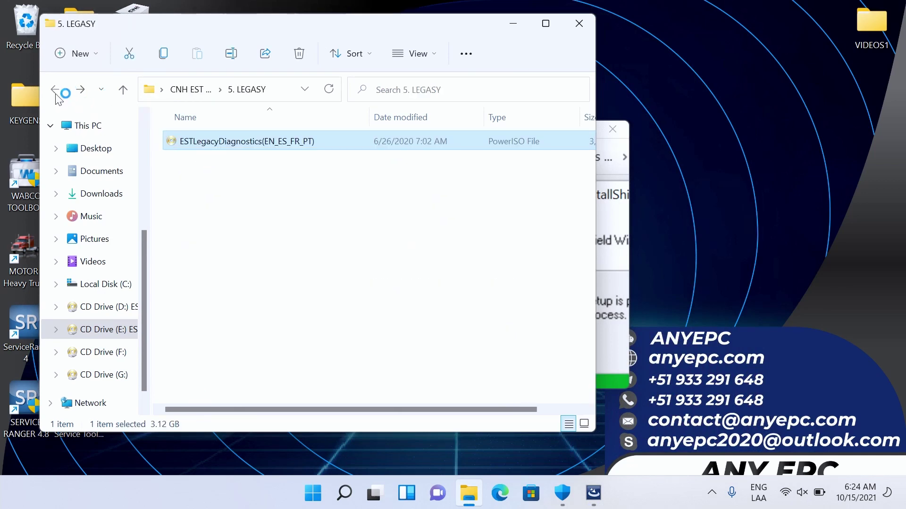
{"action": "left_click", "coordinate": [56, 90]}
{"action": "double_click", "coordinate": [196, 142]}
{"action": "left_click", "coordinate": [56, 90]}
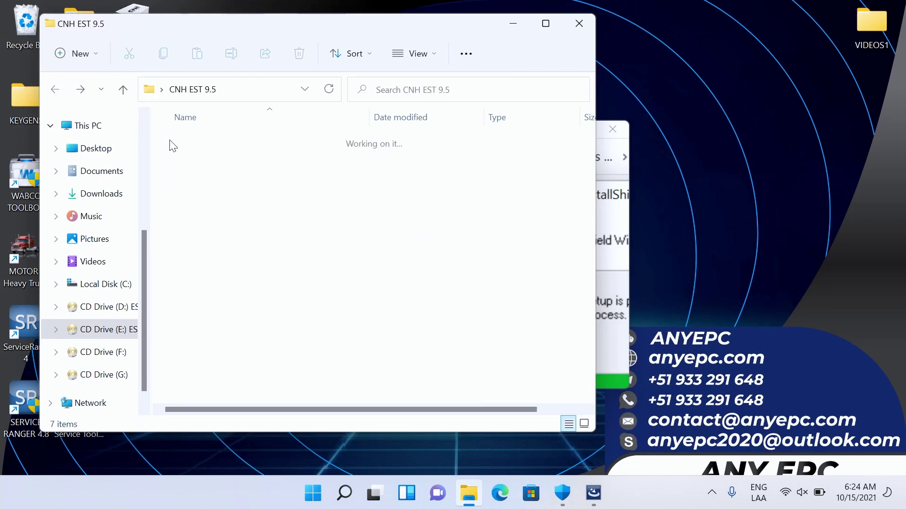
{"action": "double_click", "coordinate": [196, 164]}
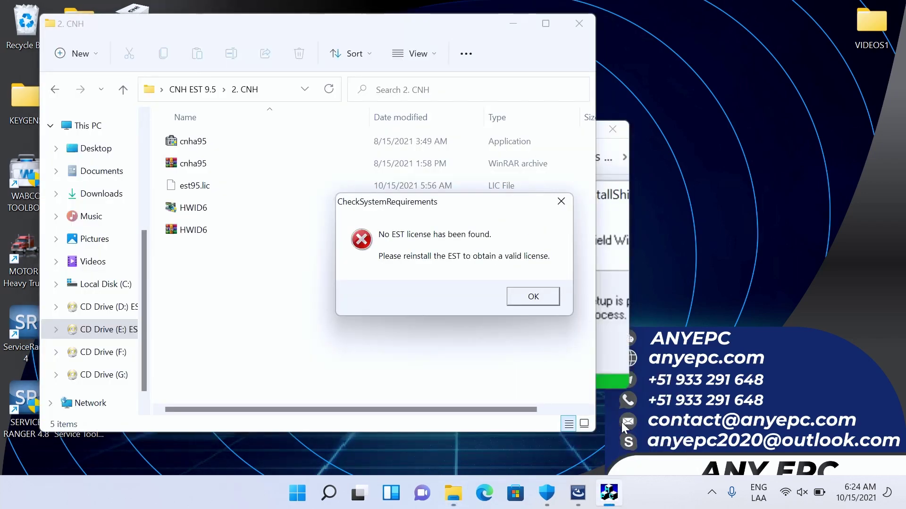
{"action": "left_click", "coordinate": [529, 302]}
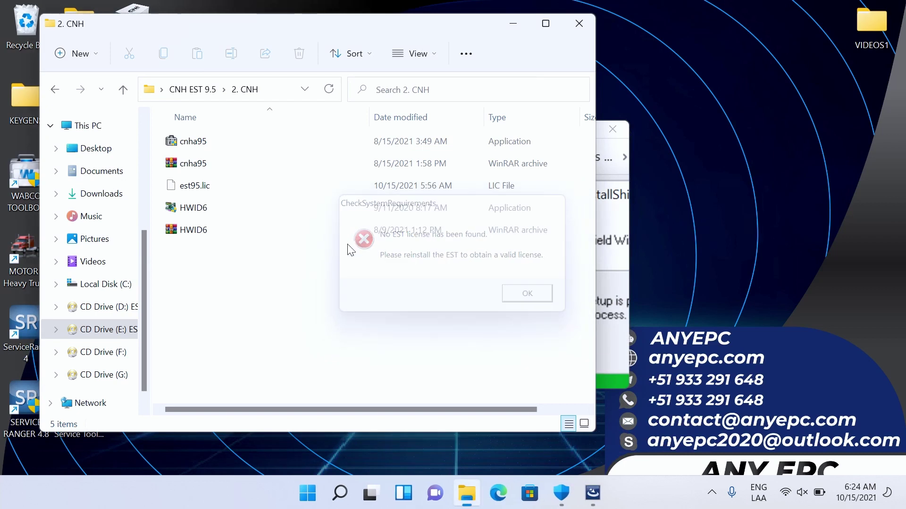
- Run cnha95 as administrator and place the folder window and the 9.5 Engineering tool side by side
{"action": "right_click", "coordinate": [201, 148]}
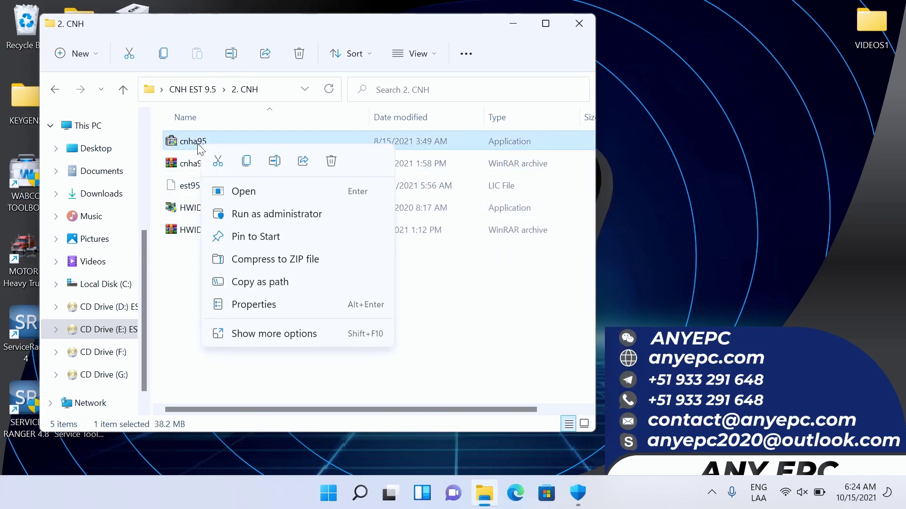
{"action": "left_click", "coordinate": [261, 217]}
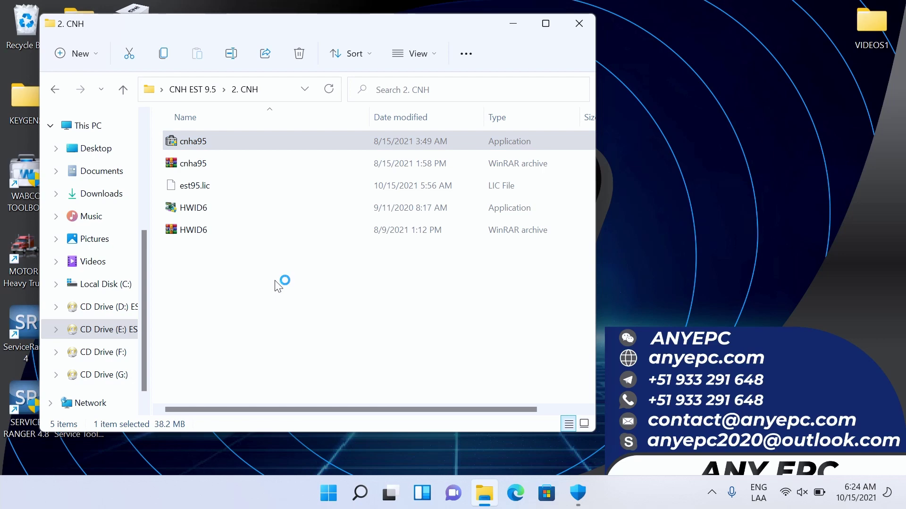
{"action": "left_click_drag", "start_coordinate": [326, 33], "coordinate": [615, 69]}
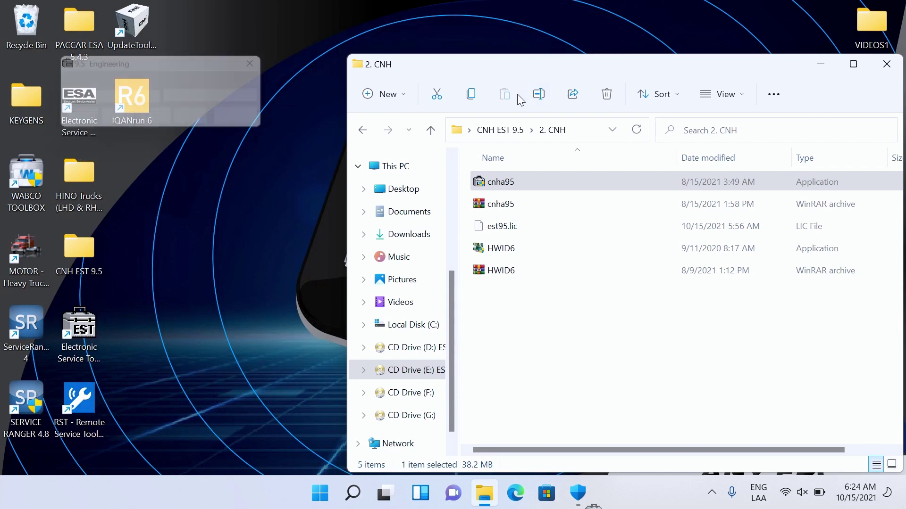
{"action": "left_click_drag", "start_coordinate": [231, 77], "coordinate": [283, 156]}
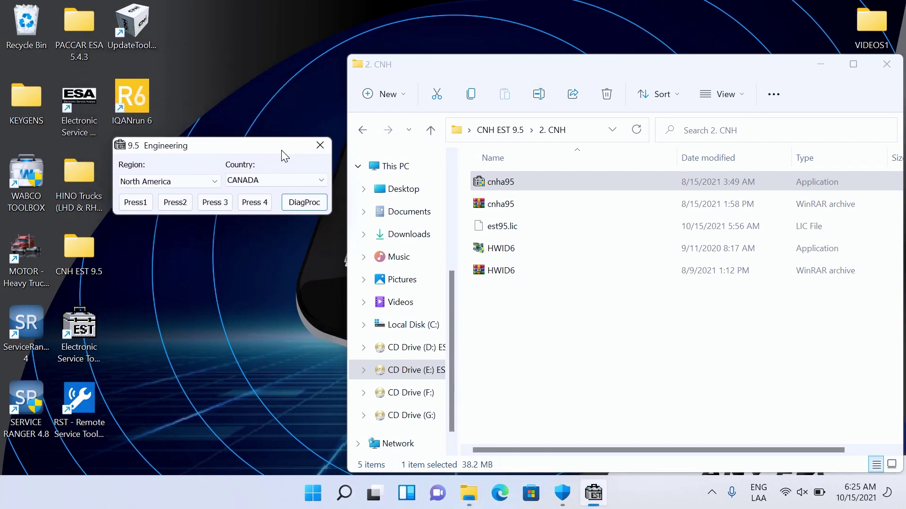
- Copy est95.lic from the 2. CNH folder into the Electronic Service Tool's PCST bin folder, replacing the existing file, and close that folder
{"action": "right_click", "coordinate": [83, 342]}
{"action": "left_click", "coordinate": [151, 178]}
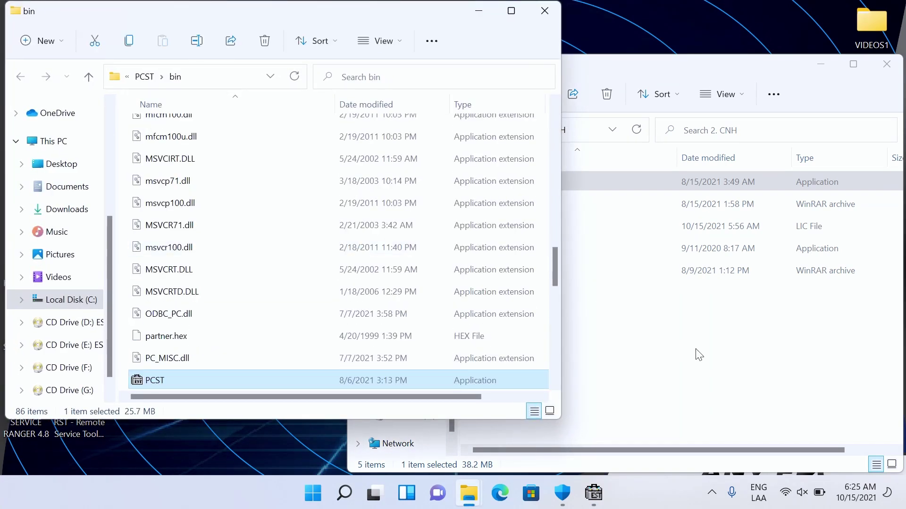
{"action": "left_click", "coordinate": [699, 355]}
{"action": "left_click", "coordinate": [507, 229]}
{"action": "key", "text": "ctrl+c"}
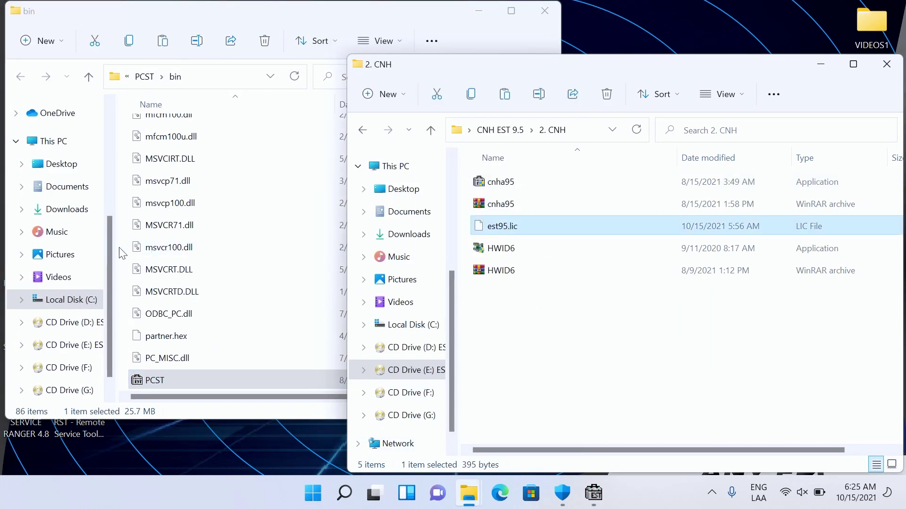
{"action": "left_click", "coordinate": [213, 238]}
{"action": "key", "text": "ctrl+v"}
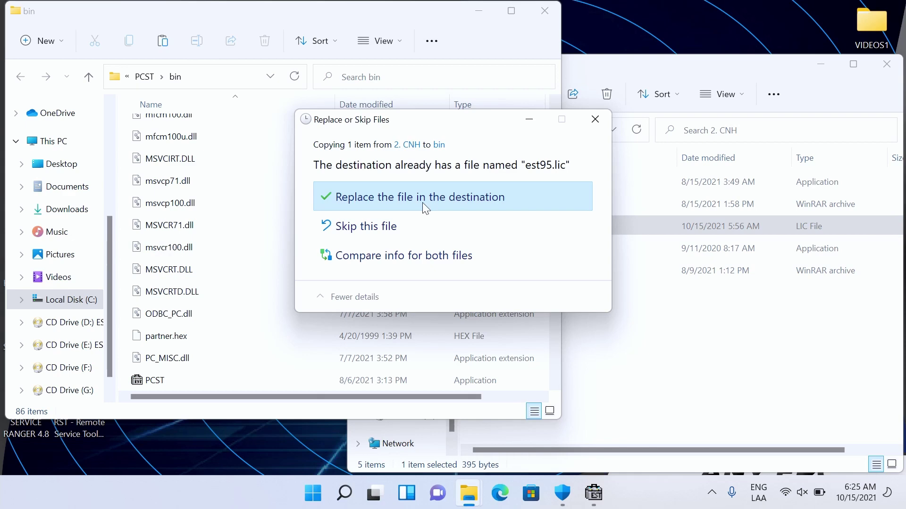
{"action": "left_click", "coordinate": [422, 202]}
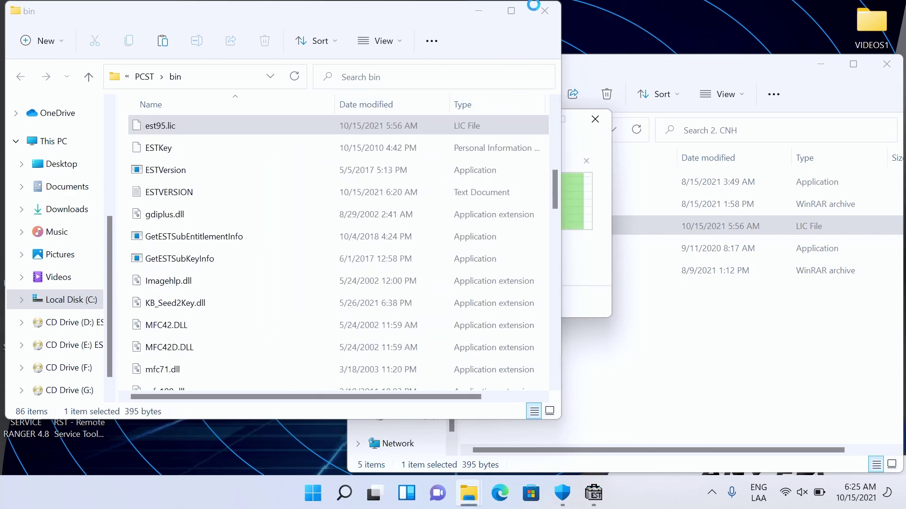
{"action": "left_click", "coordinate": [548, 10]}
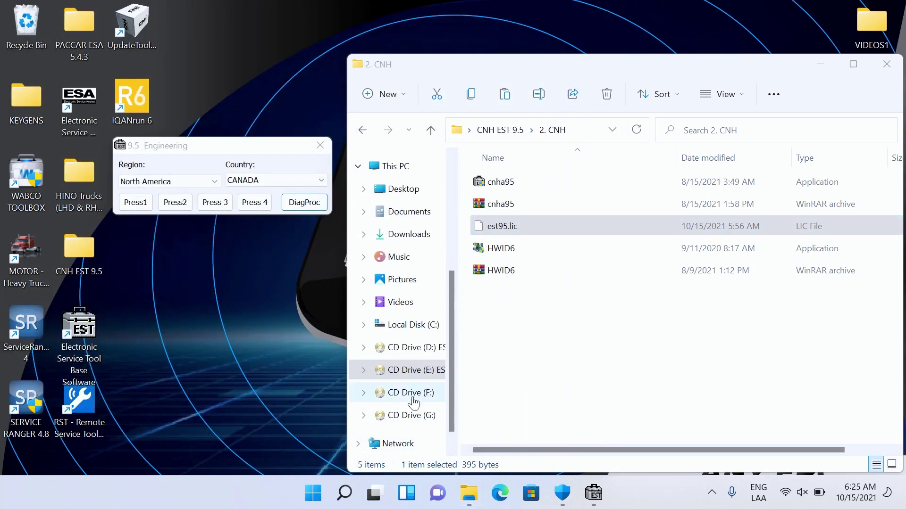
- Run the EST Diagnostic Procedures setup application on CD Drive (E:) again from its context menu and confirm its start
{"action": "left_click", "coordinate": [420, 377]}
{"action": "scroll", "coordinate": [495, 384], "scroll_direction": "down", "scroll_amount": 2}
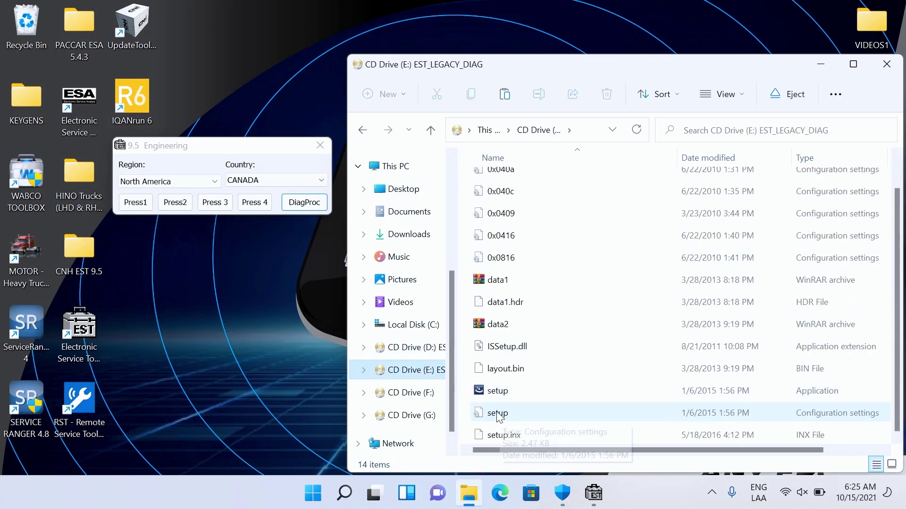
{"action": "left_click", "coordinate": [503, 394]}
{"action": "right_click", "coordinate": [502, 394]}
{"action": "left_click", "coordinate": [557, 293]}
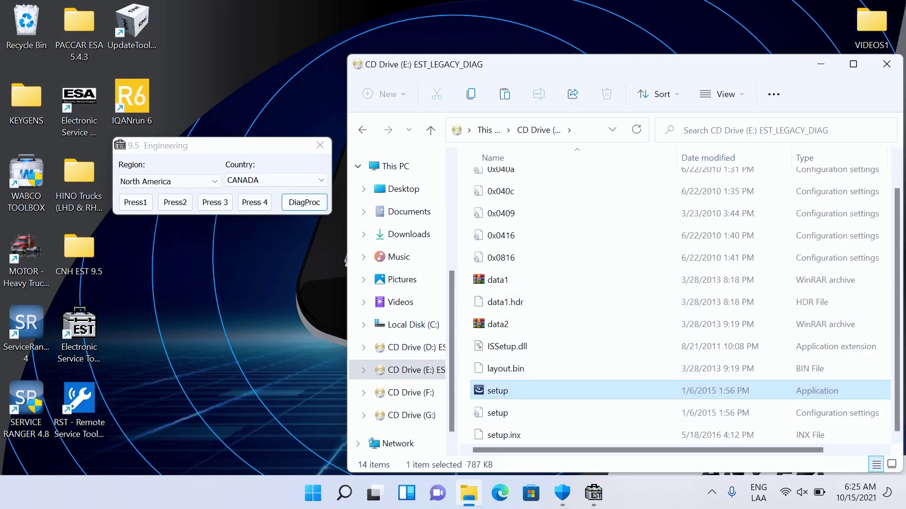
{"action": "left_click", "coordinate": [529, 371]}
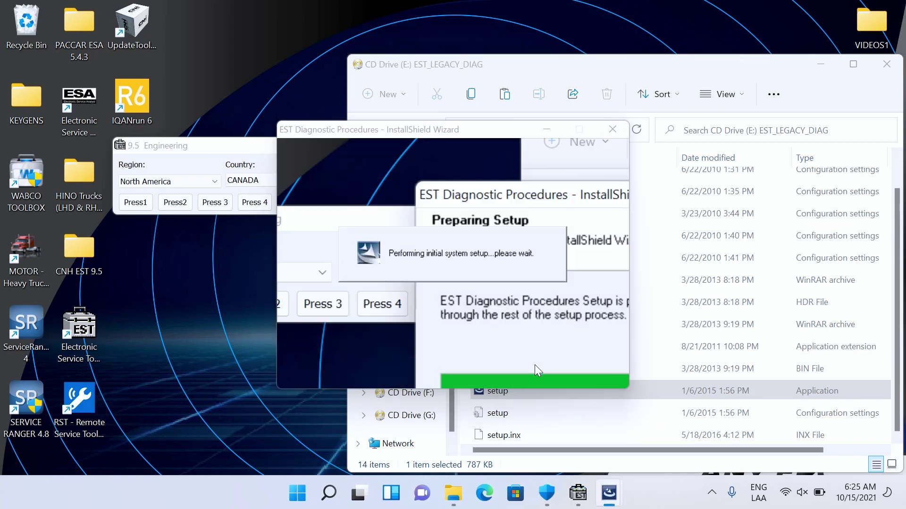
- Apply DiagProc from the 9.5 Engineering tool while EST Diagnostic Procedures setup is initializing, dismiss the error messages and continue the setup
{"action": "left_click", "coordinate": [236, 149]}
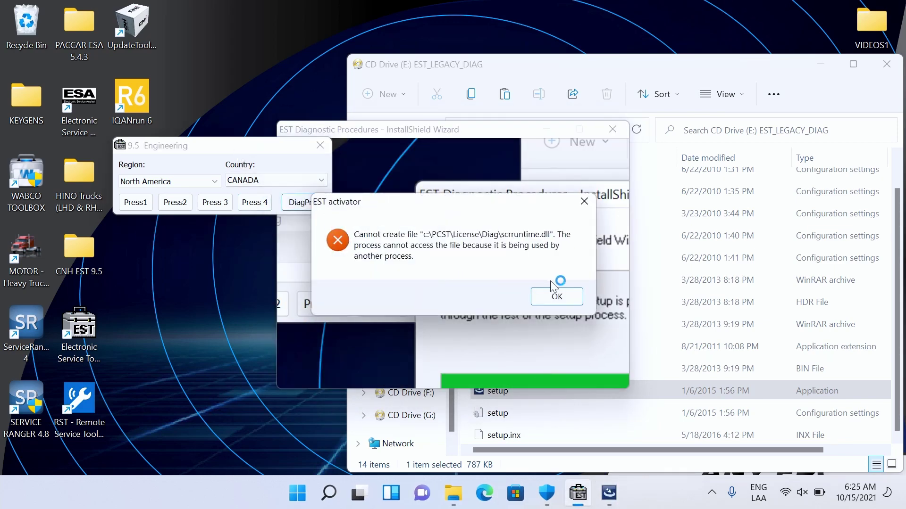
{"action": "left_click", "coordinate": [571, 300]}
{"action": "left_click_drag", "start_coordinate": [281, 150], "coordinate": [176, 28]}
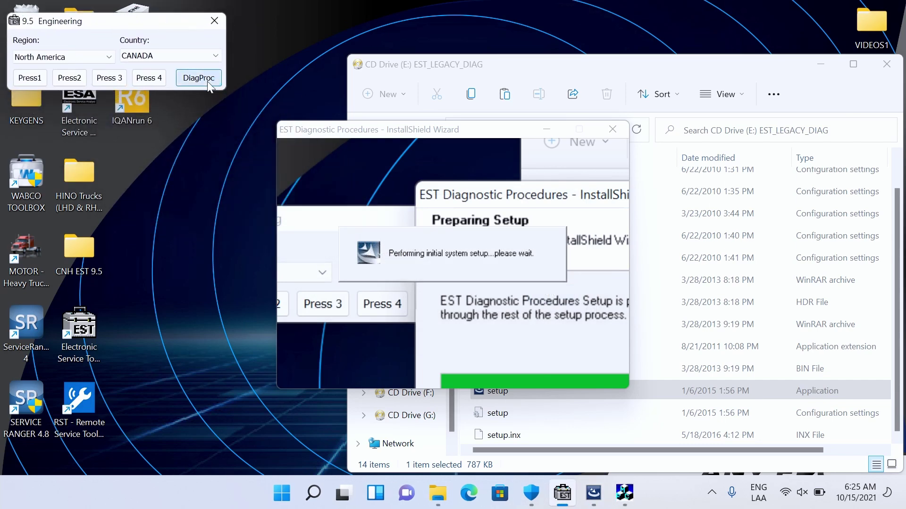
{"action": "mouse_move", "coordinate": [626, 493]}
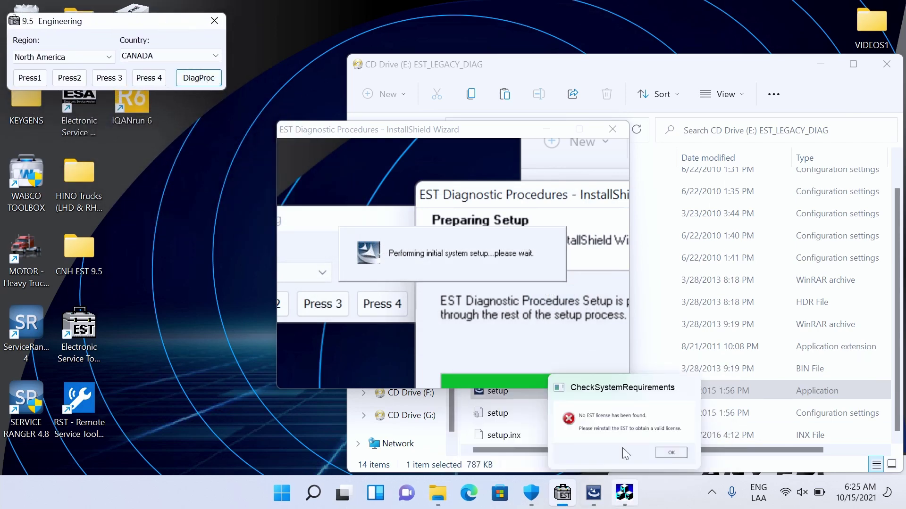
{"action": "left_click", "coordinate": [543, 301]}
{"action": "left_click", "coordinate": [529, 262]}
- Close the 9.5 Engineering tool and return to the desktop
{"action": "right_click", "coordinate": [335, 254]}
{"action": "left_click", "coordinate": [356, 228]}
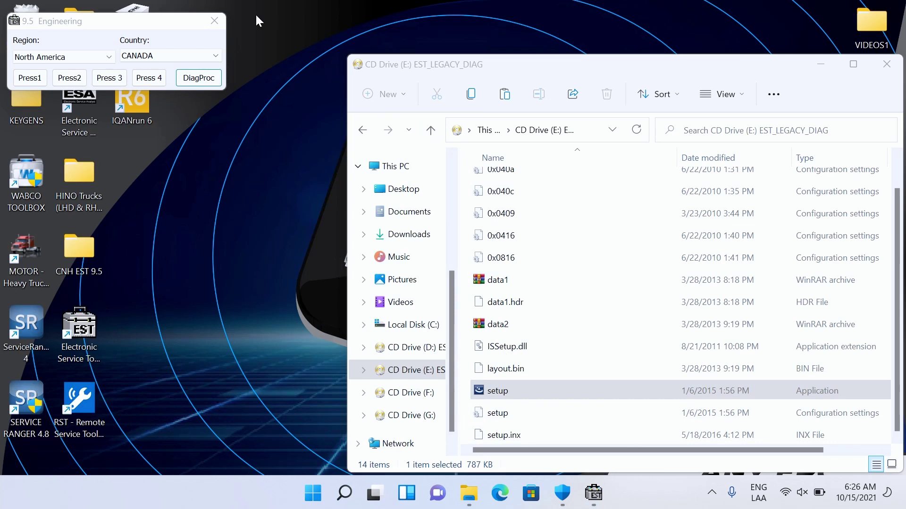
{"action": "left_click", "coordinate": [218, 22]}
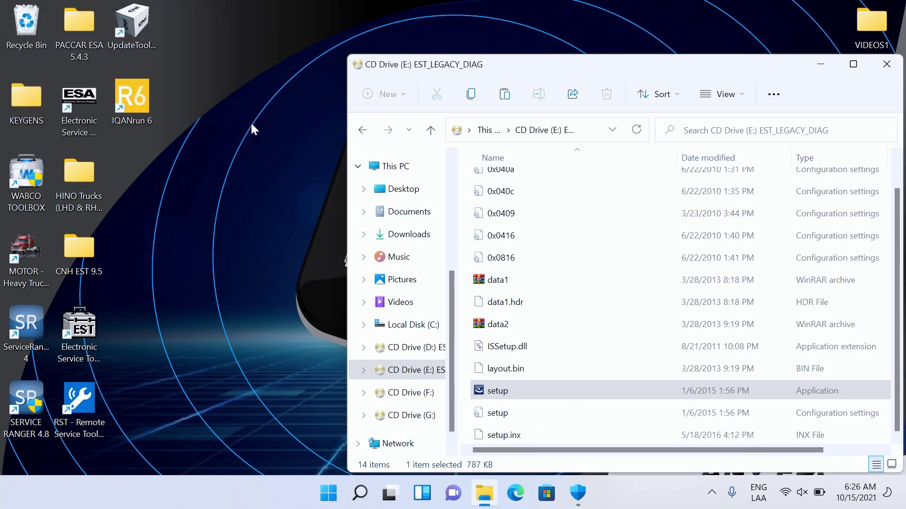
{"action": "right_click", "coordinate": [270, 160]}
{"action": "left_click", "coordinate": [298, 215]}
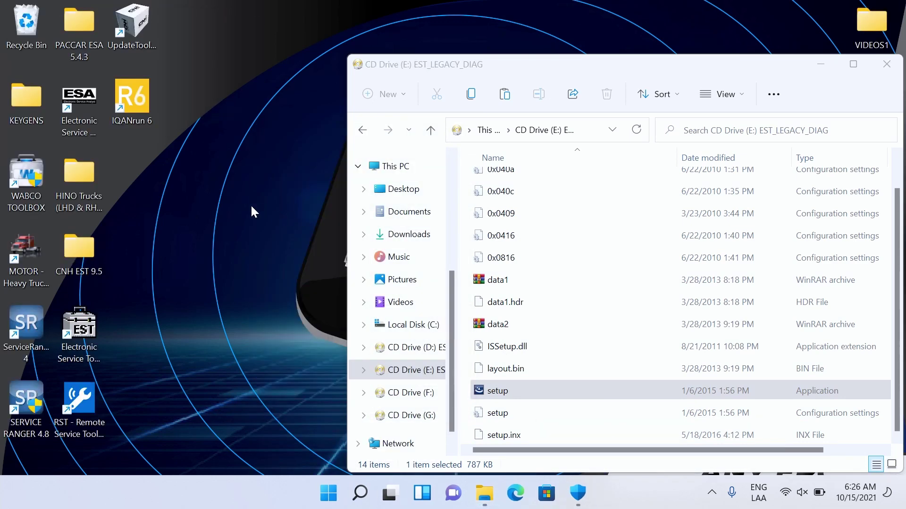
- Launch Electronic Service Tool from its desktop shortcut and choose the Case IH Agriculture brand with the 0270 Steiger Tractor
{"action": "right_click", "coordinate": [93, 316]}
{"action": "left_click", "coordinate": [166, 159]}
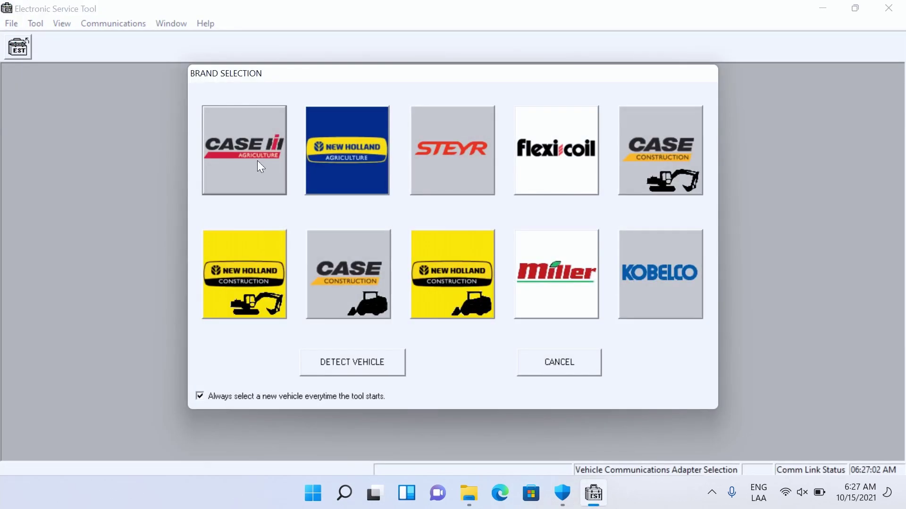
{"action": "left_click", "coordinate": [256, 160]}
{"action": "left_click", "coordinate": [609, 416]}
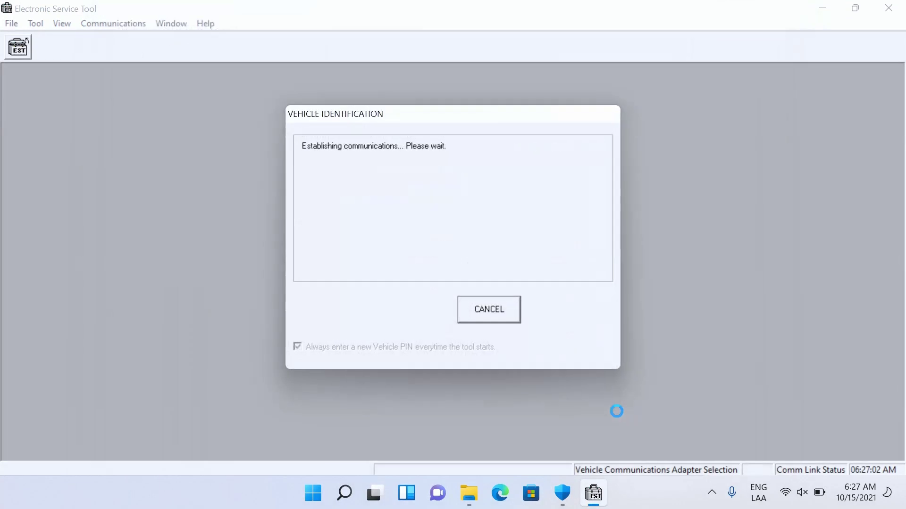
- Skip vehicle identification, decline the diagnostic data consent and cancel the vehicle connector selection
{"action": "left_click", "coordinate": [505, 318]}
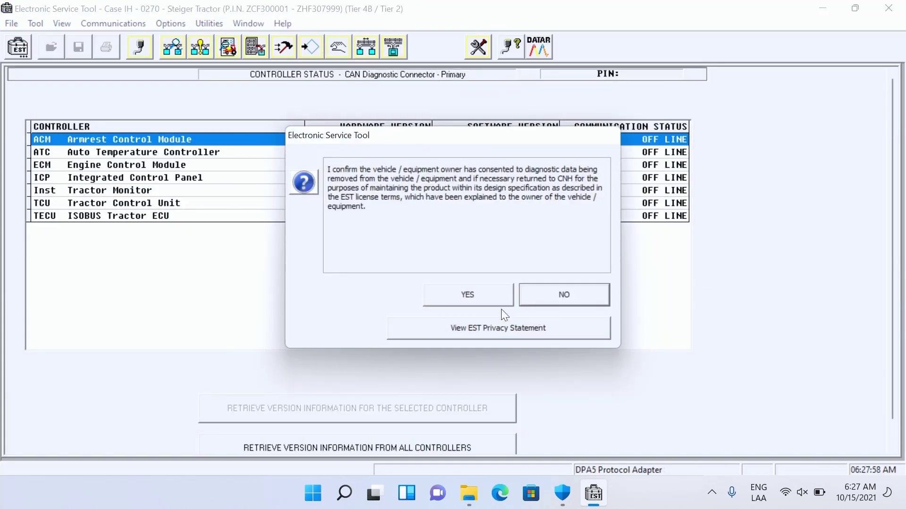
{"action": "left_click", "coordinate": [547, 294]}
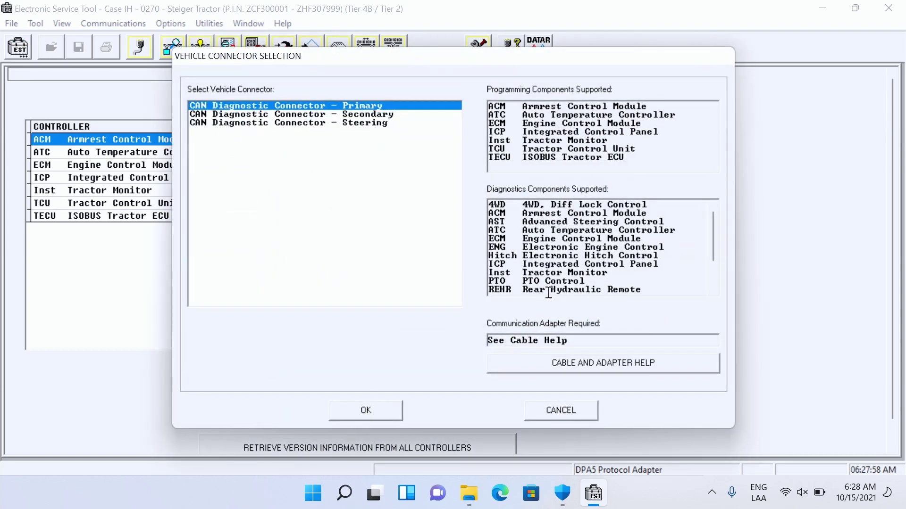
{"action": "left_click", "coordinate": [567, 412]}
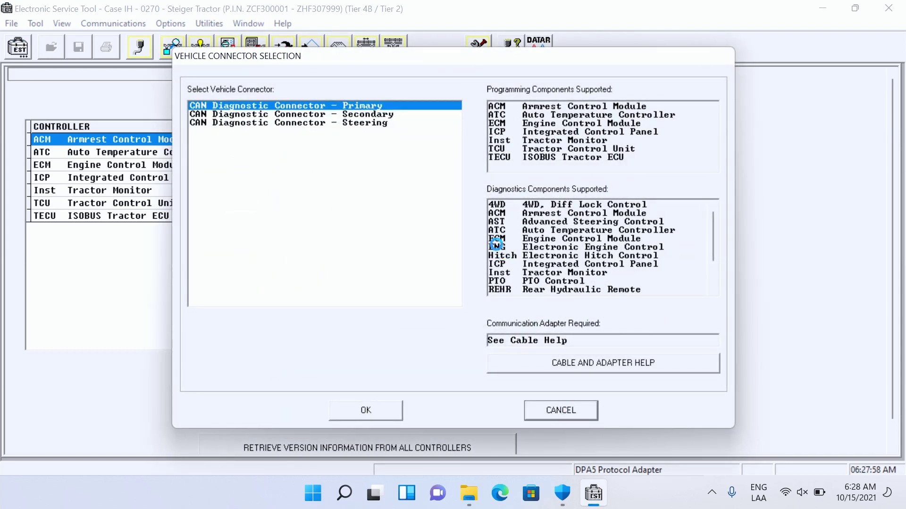
- Check the Electronic Service Tool's version and update version in its About information
{"action": "left_click", "coordinate": [281, 23]}
{"action": "left_click", "coordinate": [338, 87]}
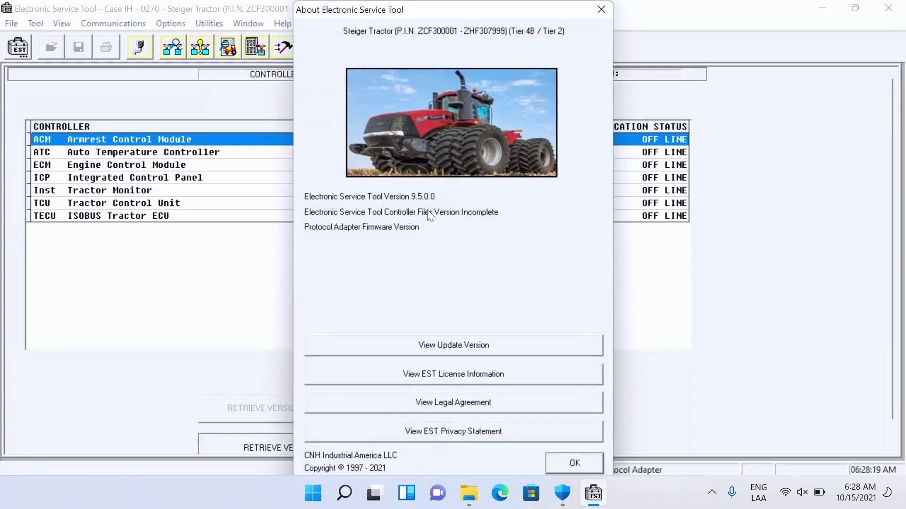
{"action": "left_click", "coordinate": [463, 347]}
{"action": "left_click", "coordinate": [466, 335]}
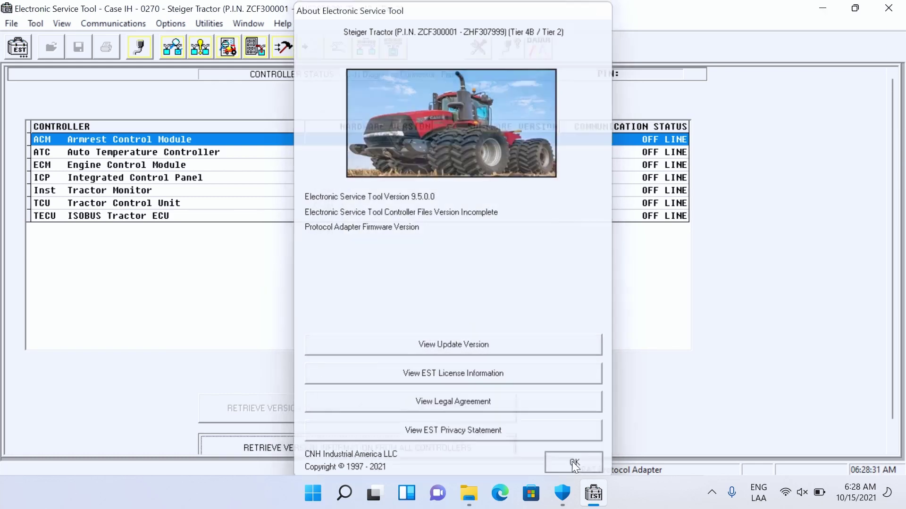